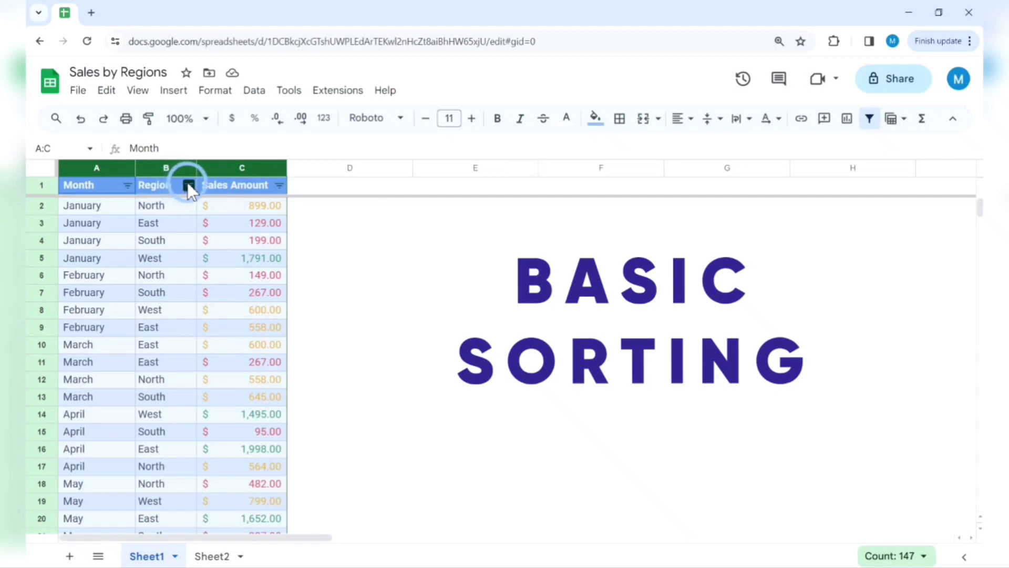
# Sort the table by the Region column from A to Z and look through the reordered rows.
pyautogui.click(188, 186)
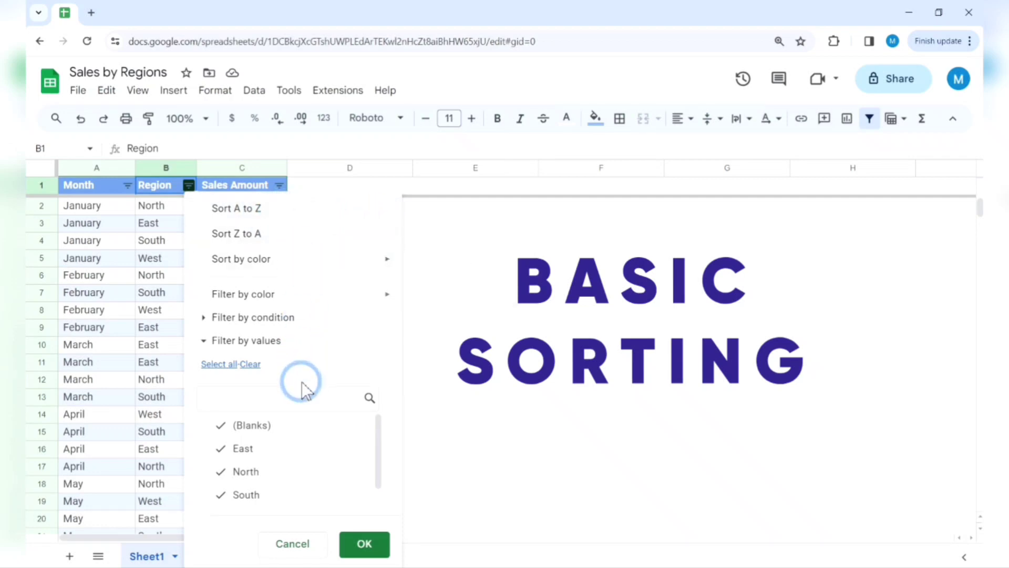
pyautogui.click(297, 217)
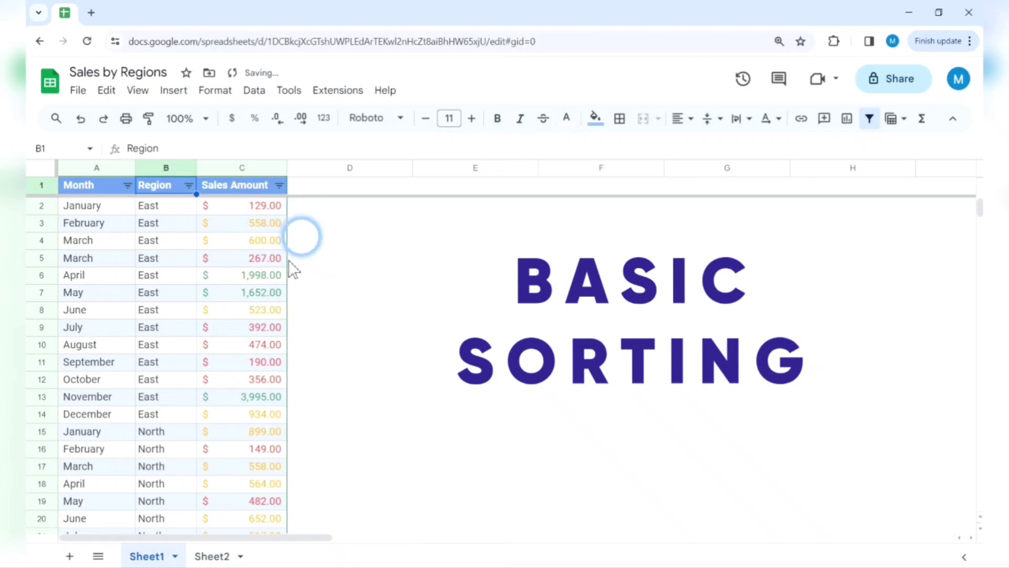
pyautogui.scroll(-10, 225, 342)
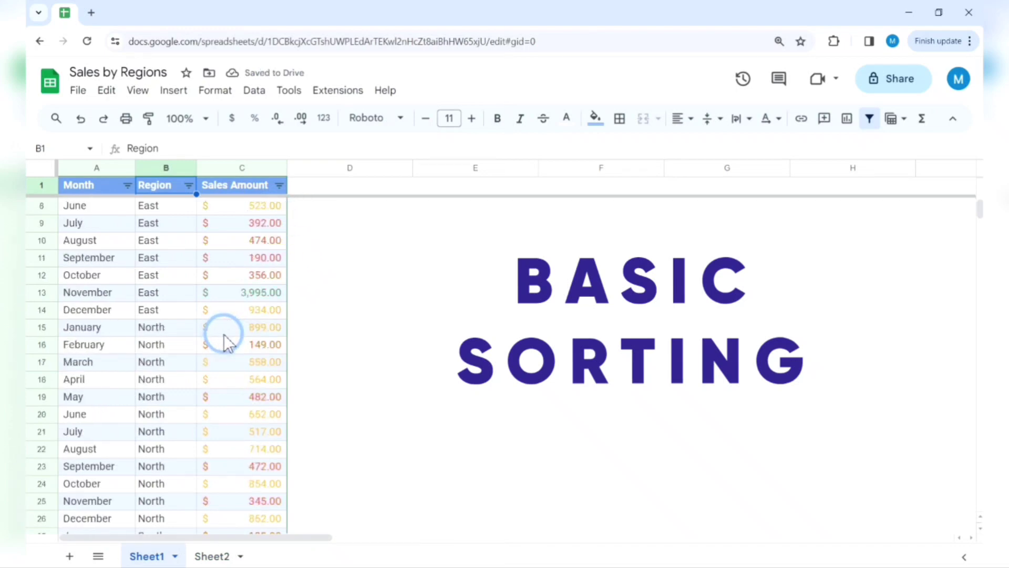
pyautogui.scroll(-5, 225, 342)
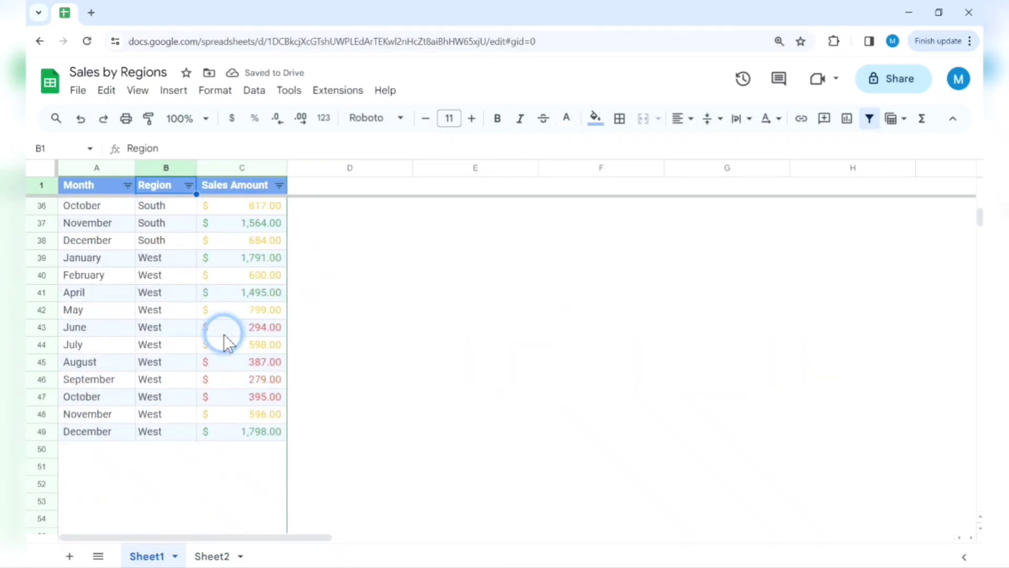
pyautogui.scroll(7, 225, 342)
pyautogui.scroll(5, 225, 341)
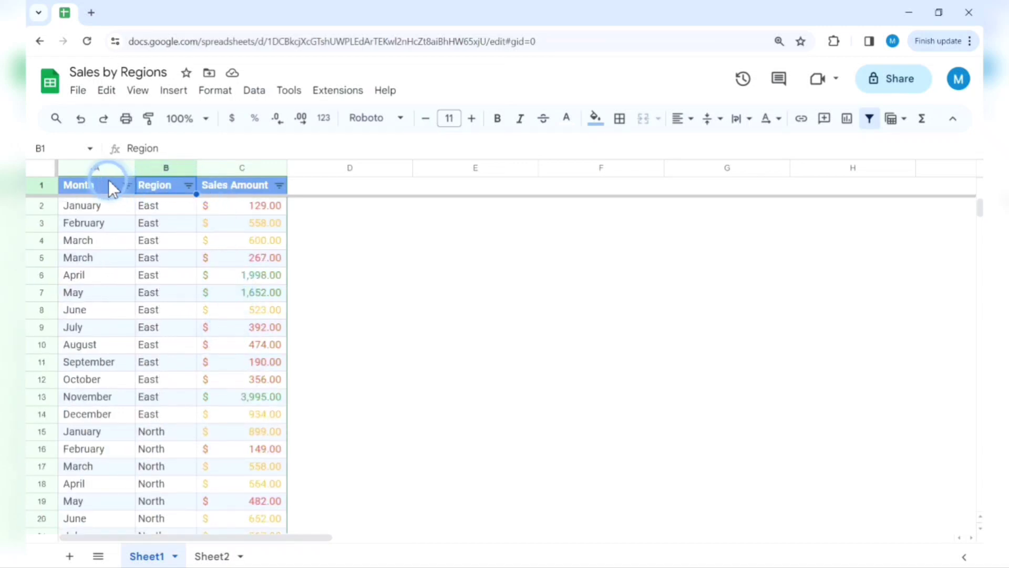
# Undo the Region sort and the creation of the filter on columns A to C.
pyautogui.moveTo(103, 168); pyautogui.dragTo(214, 167)
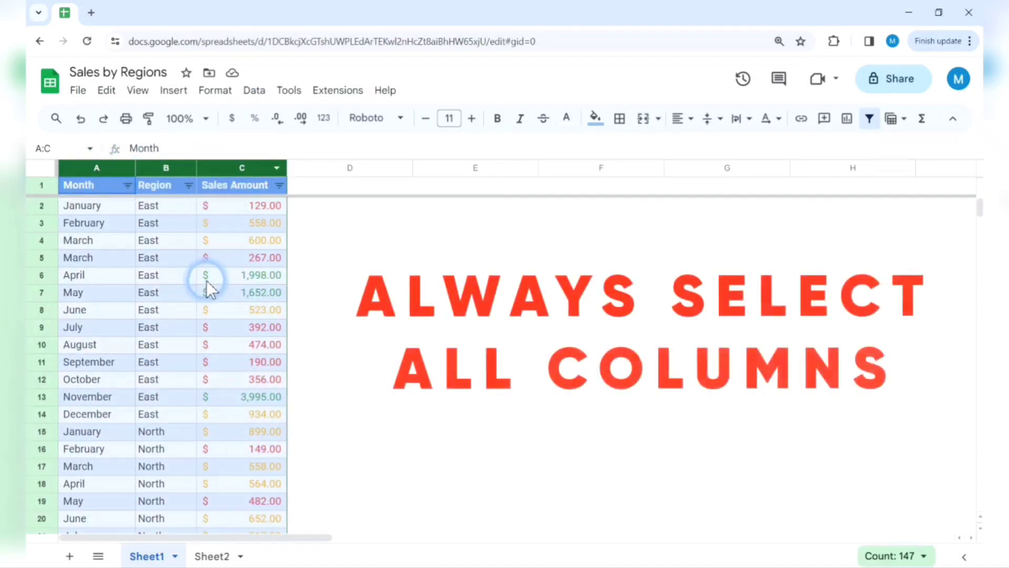
pyautogui.click(323, 219)
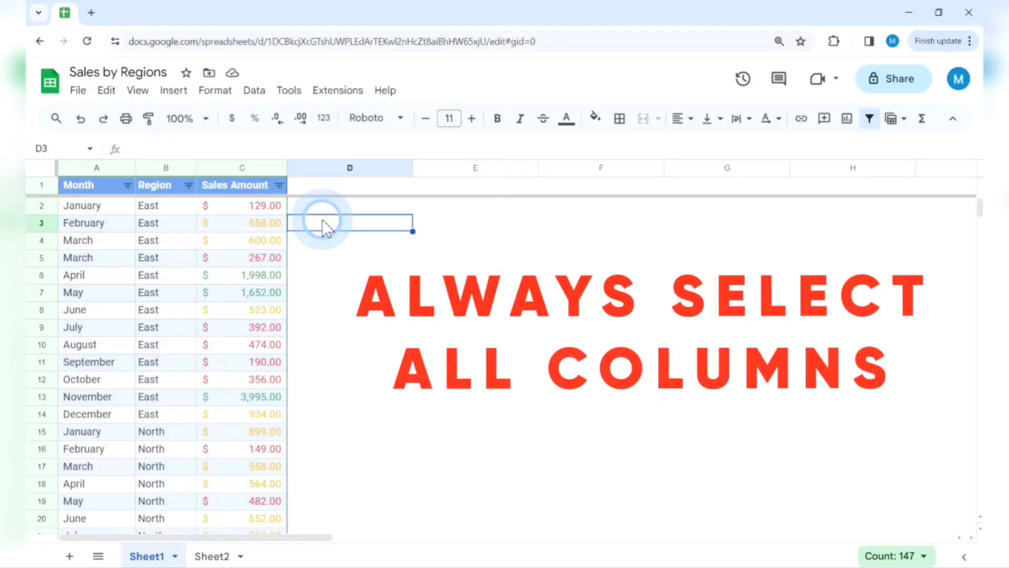
pyautogui.click(83, 122)
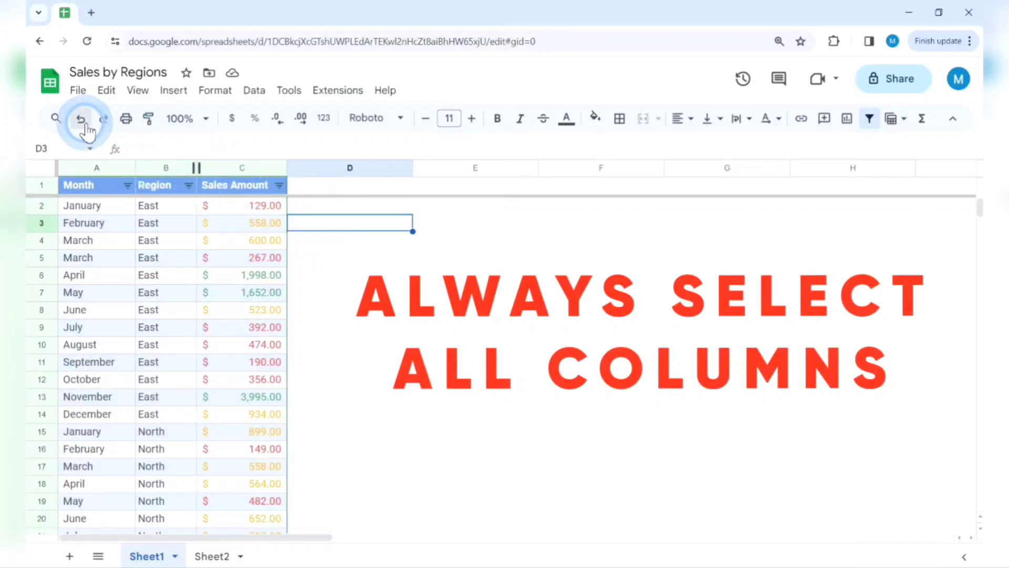
pyautogui.click(83, 122)
pyautogui.click(346, 258)
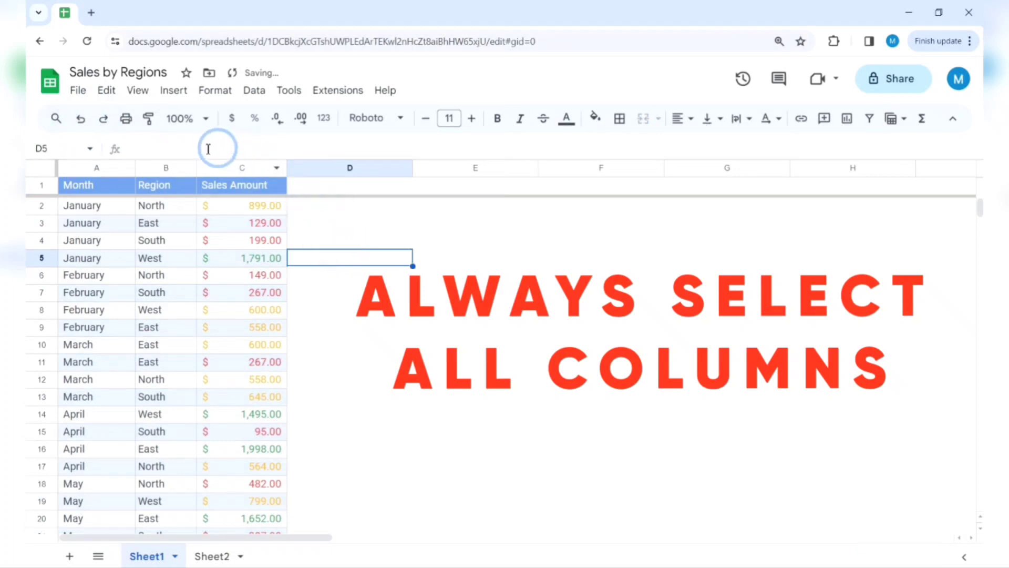
# Create a filter on the Month column alone, sort it Z to A, and check the resulting rows.
pyautogui.click(119, 166)
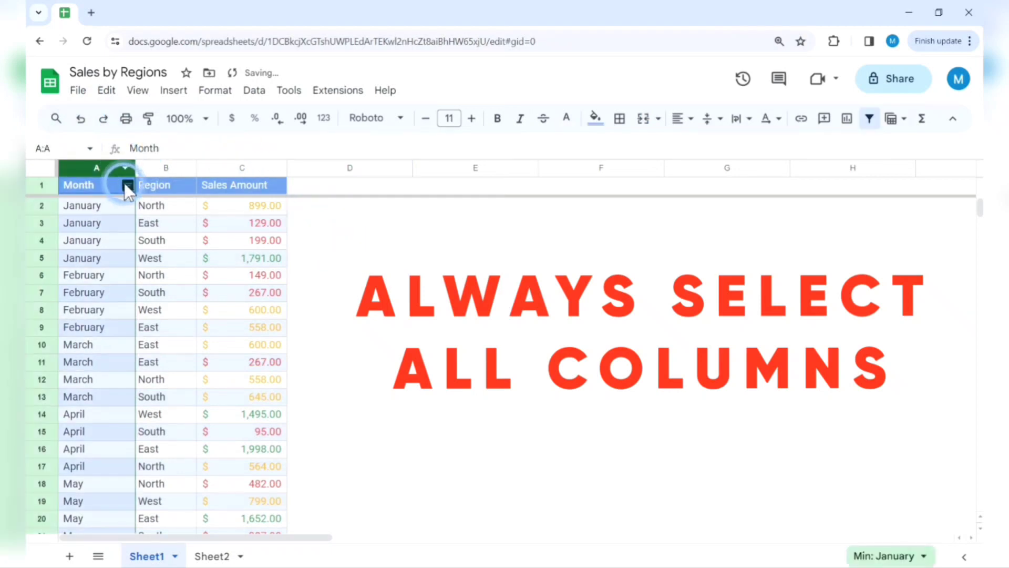
pyautogui.click(127, 187)
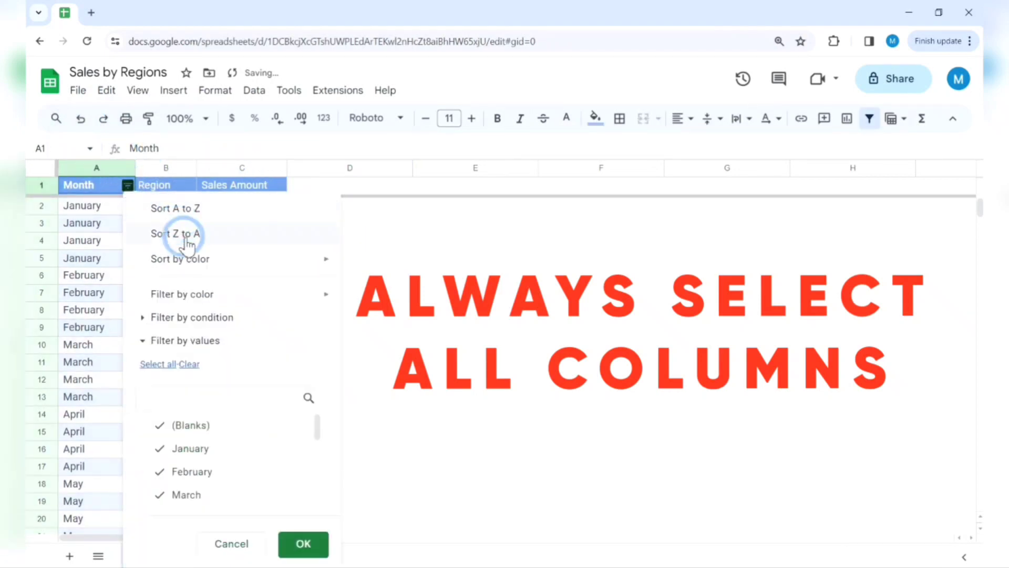
pyautogui.click(181, 232)
pyautogui.scroll(-2, 259, 279)
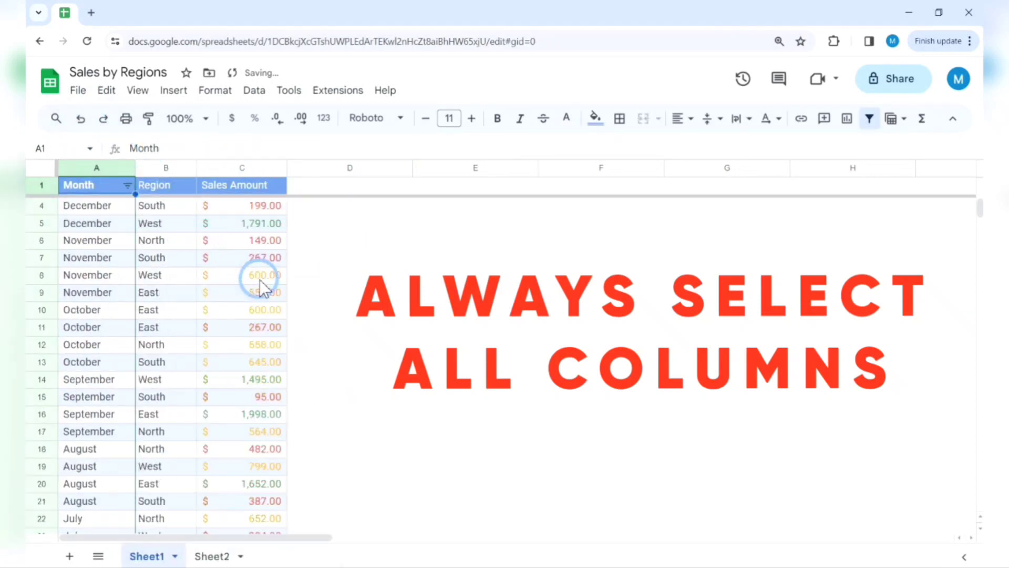
pyautogui.scroll(2, 259, 278)
pyautogui.click(105, 190)
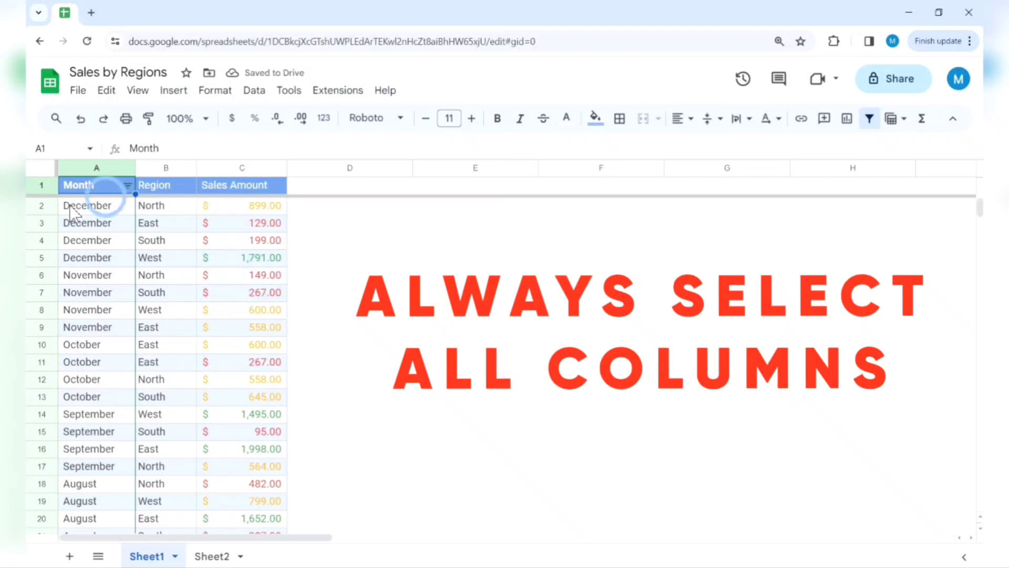
# Undo and redo the Month sort to compare the row order, finishing with the sort undone.
pyautogui.click(81, 119)
pyautogui.click(103, 120)
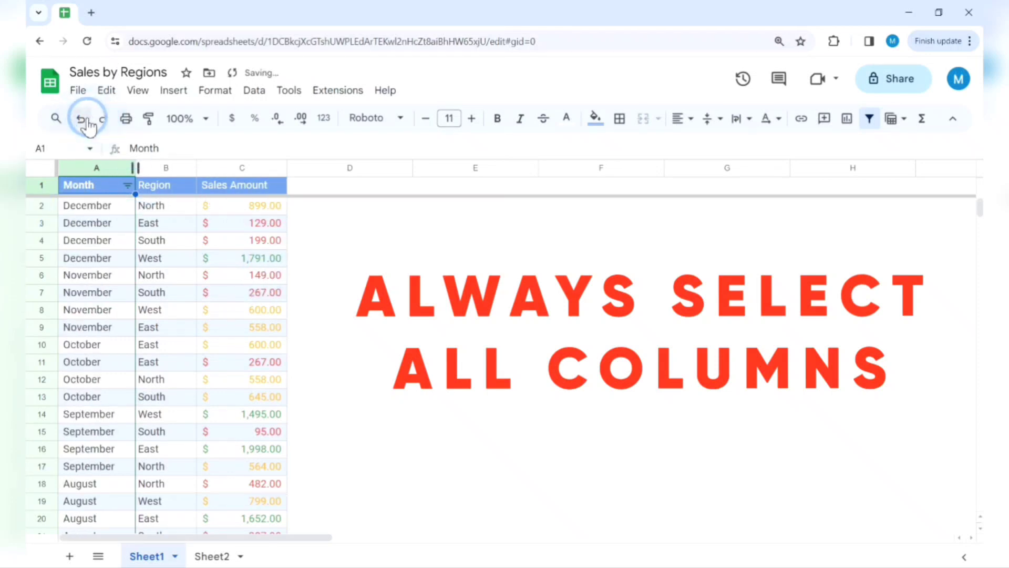
pyautogui.click(82, 120)
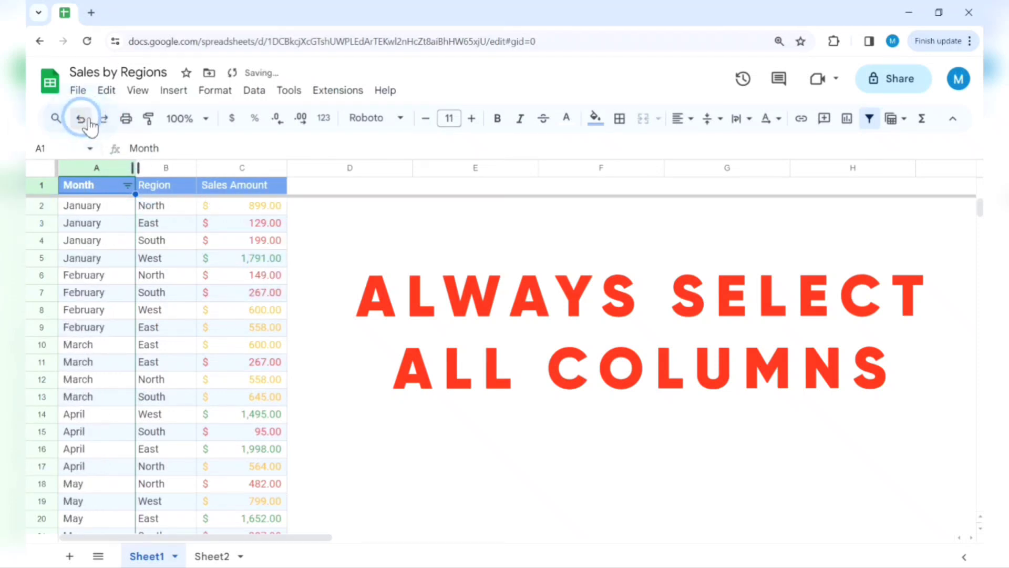
pyautogui.click(102, 119)
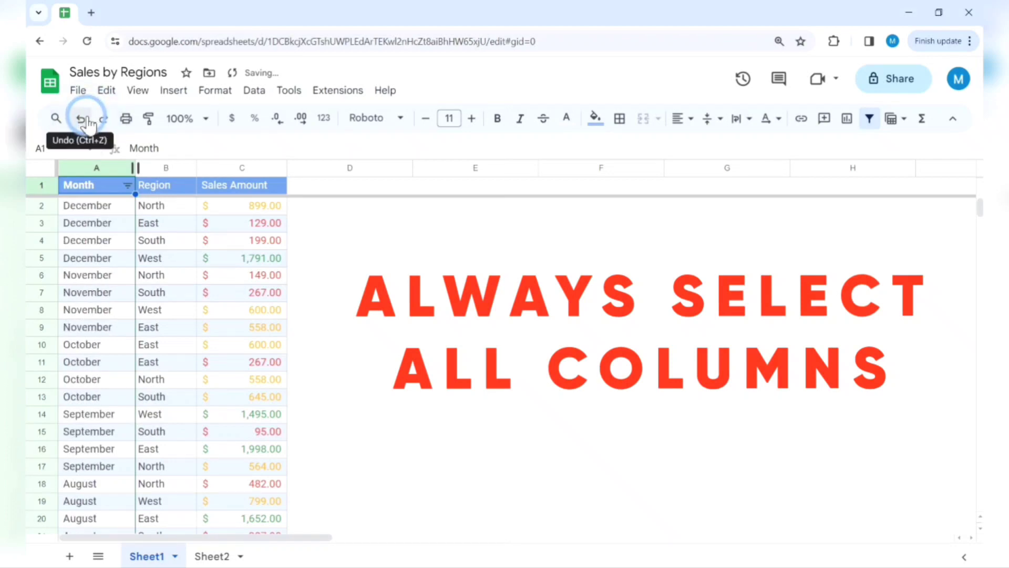
pyautogui.click(84, 120)
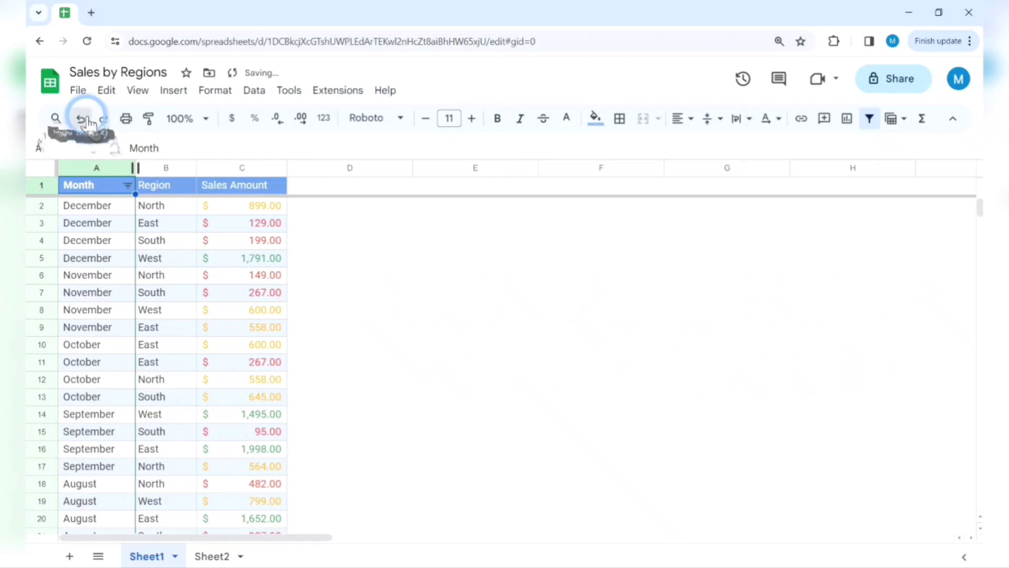
# Replace the Month-only filter with one covering columns A to C.
pyautogui.moveTo(99, 167); pyautogui.dragTo(230, 169)
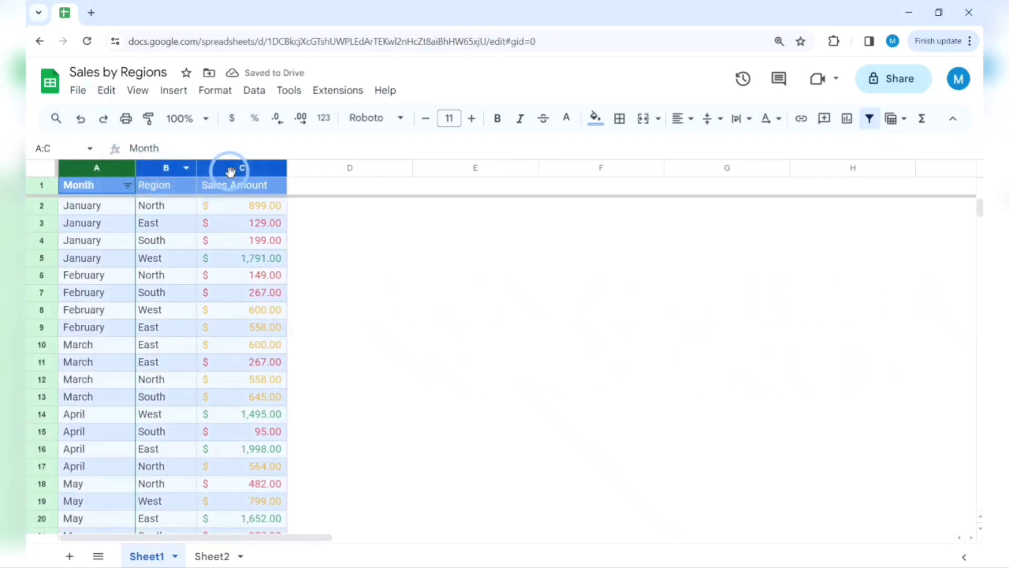
pyautogui.click(869, 119)
pyautogui.click(869, 120)
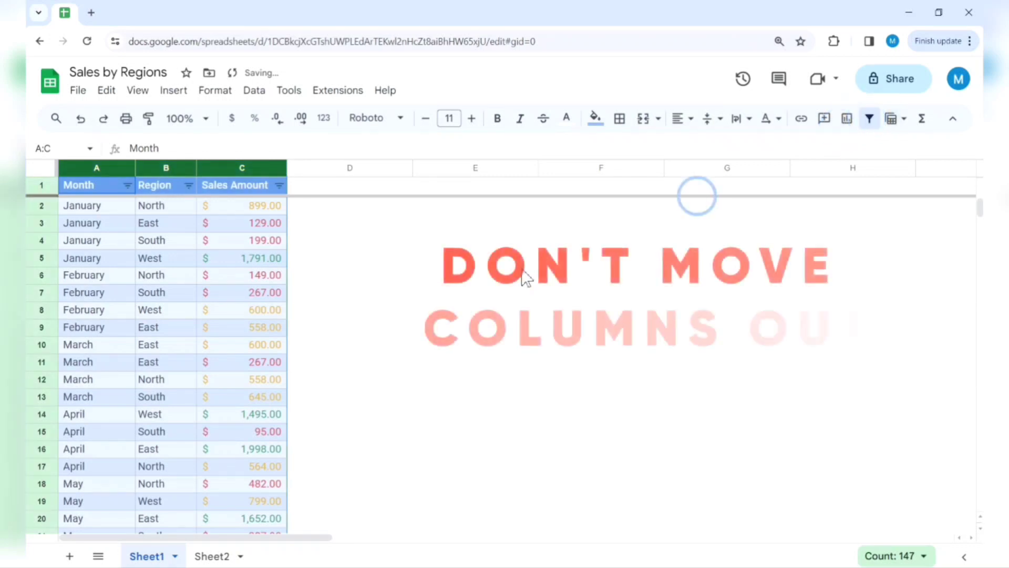
pyautogui.click(419, 295)
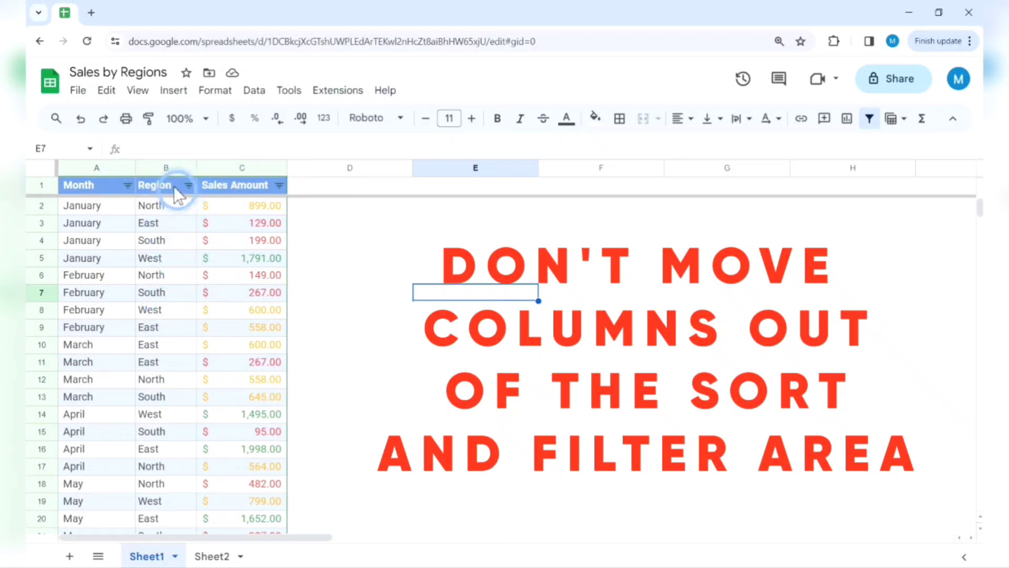
# Move the Sales Amount column in front of the Month column.
pyautogui.click(225, 167)
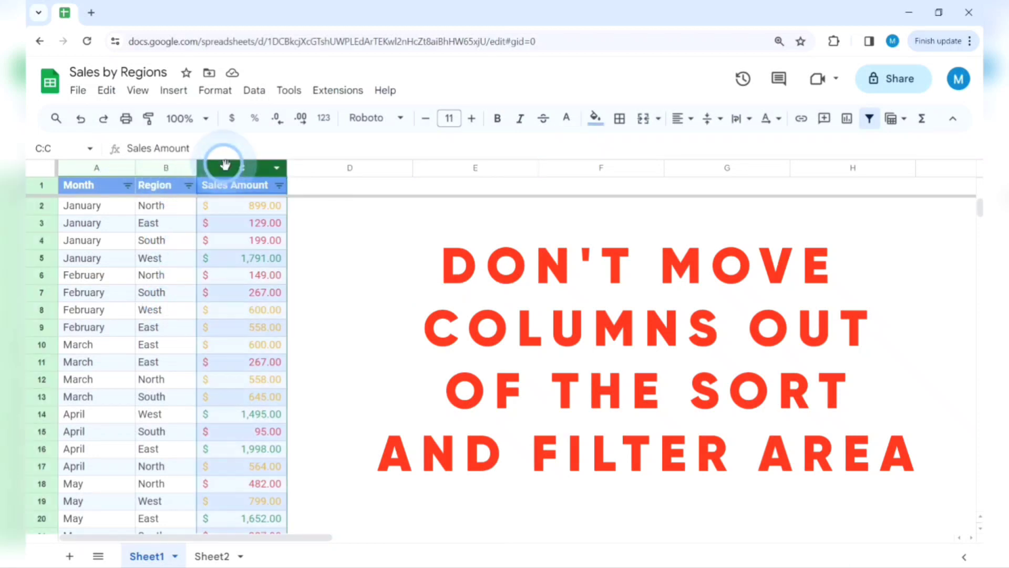
pyautogui.moveTo(225, 167); pyautogui.dragTo(100, 158)
pyautogui.click(395, 242)
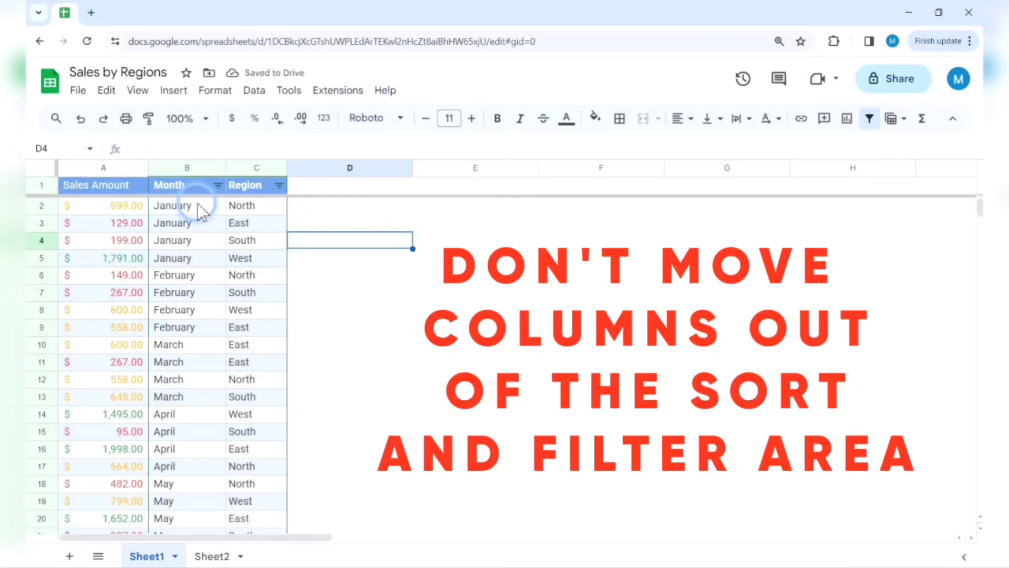
# Recreate the filter so it spans the Sales Amount, Month and Region columns, and check its boundary down the rows.
pyautogui.moveTo(113, 167); pyautogui.dragTo(235, 169)
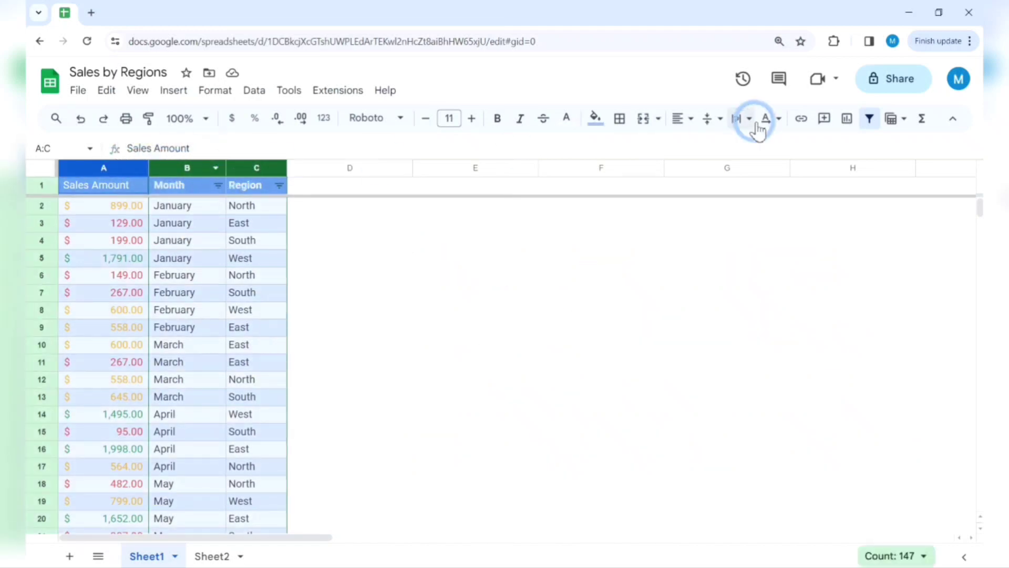
pyautogui.click(870, 120)
pyautogui.click(870, 120)
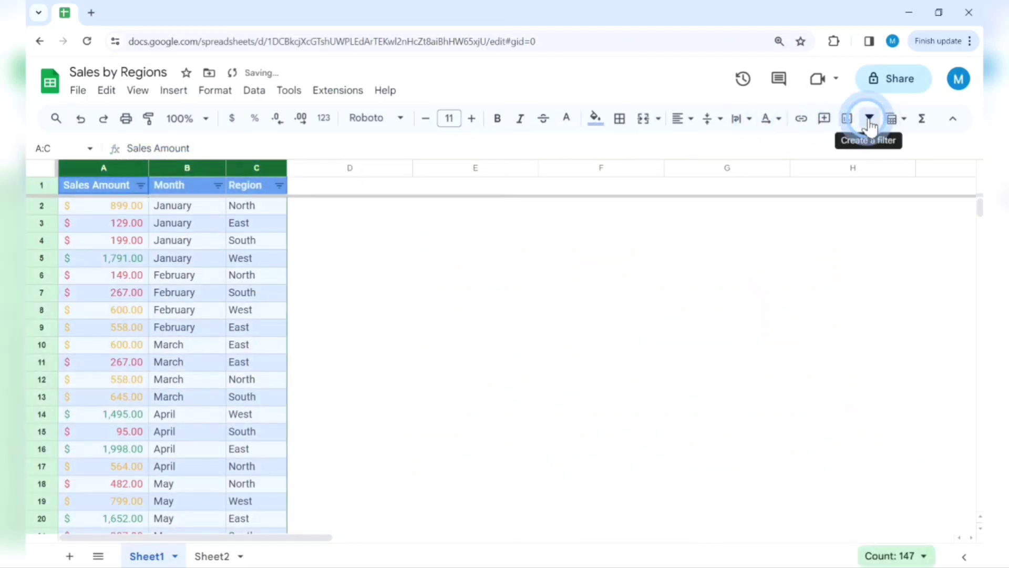
pyautogui.click(344, 243)
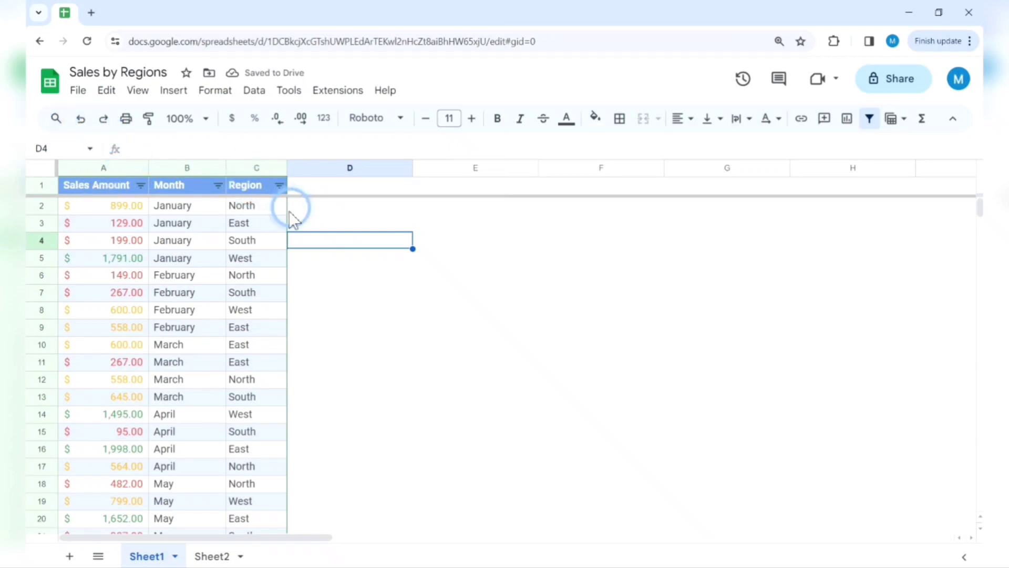
pyautogui.scroll(-6, 277, 342)
pyautogui.scroll(-10, 284, 502)
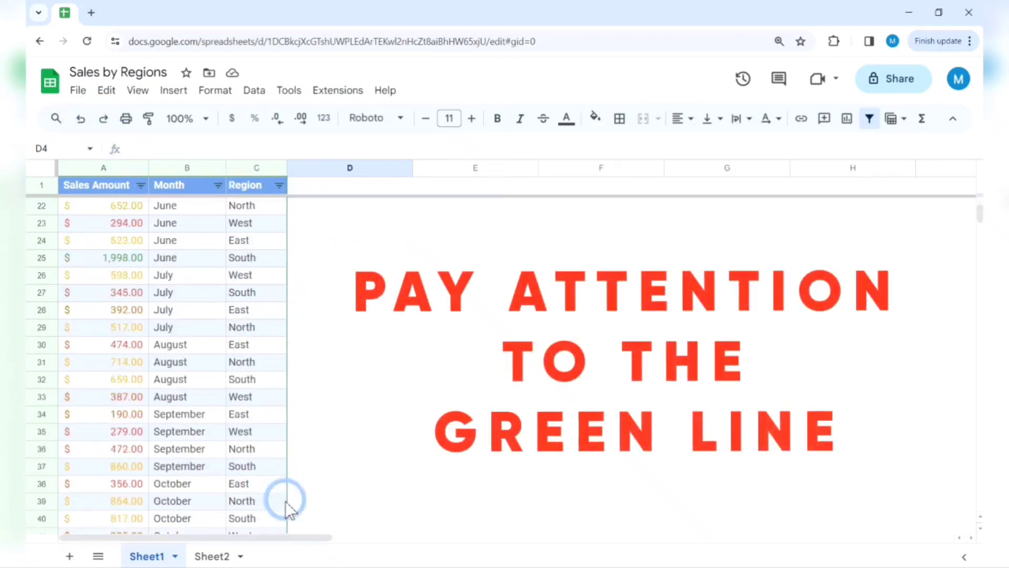
pyautogui.scroll(16, 285, 503)
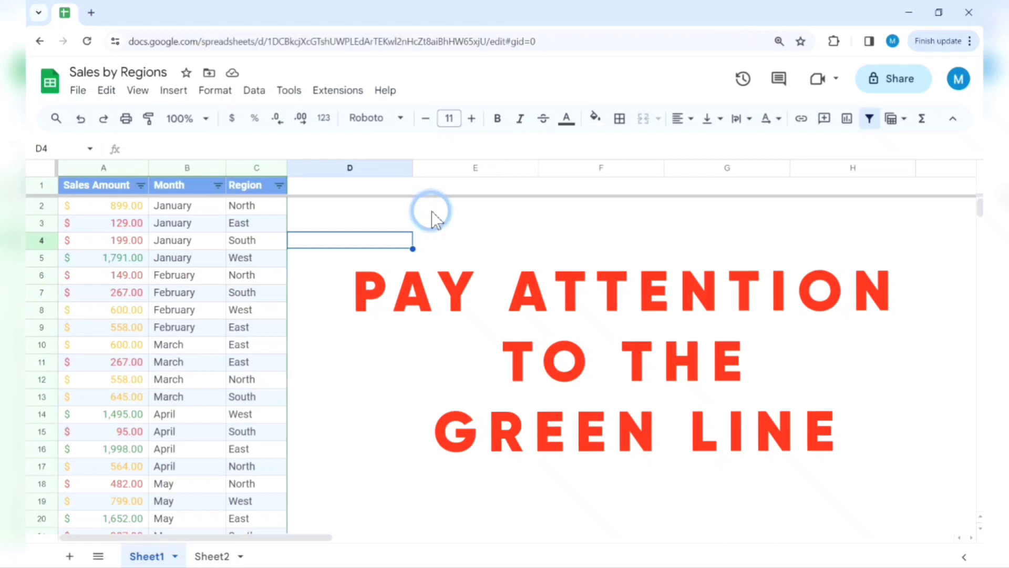
pyautogui.click(299, 184)
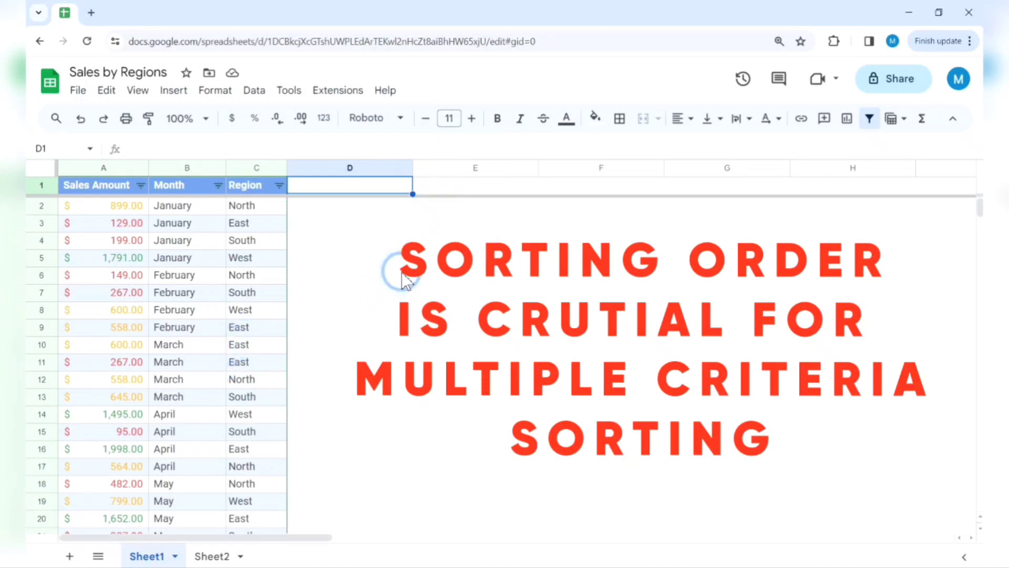
# Set up an advanced range sort for columns A to C with a header row and Region, A to Z, as the sort column.
pyautogui.moveTo(108, 168); pyautogui.dragTo(249, 171)
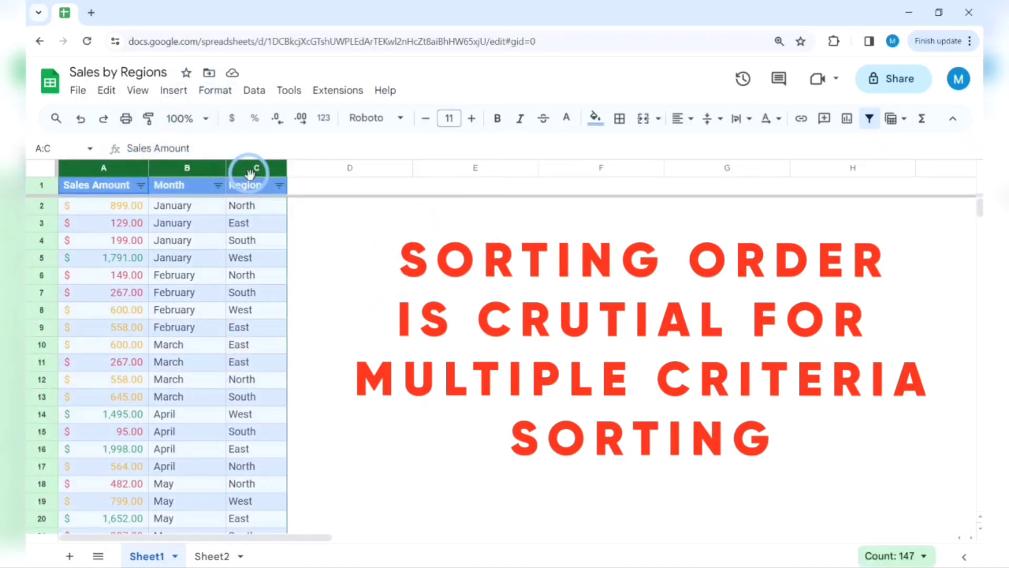
pyautogui.click(255, 91)
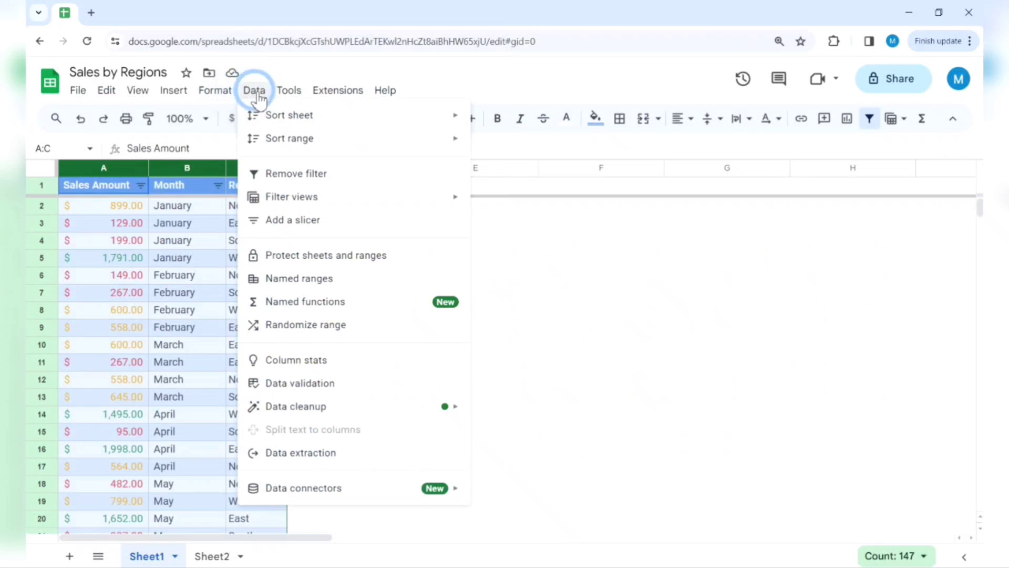
pyautogui.moveTo(288, 139)
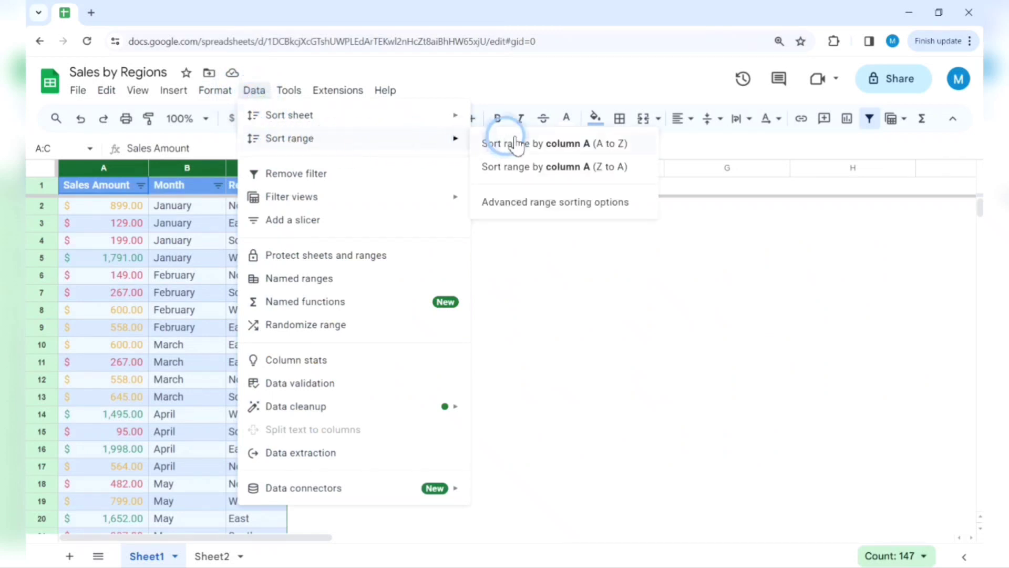
pyautogui.click(566, 205)
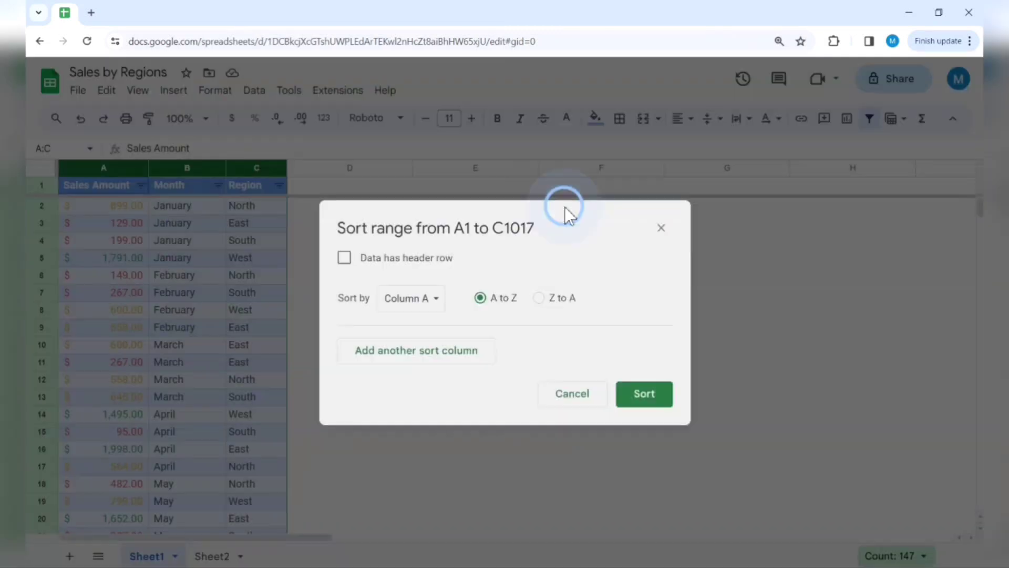
pyautogui.click(345, 258)
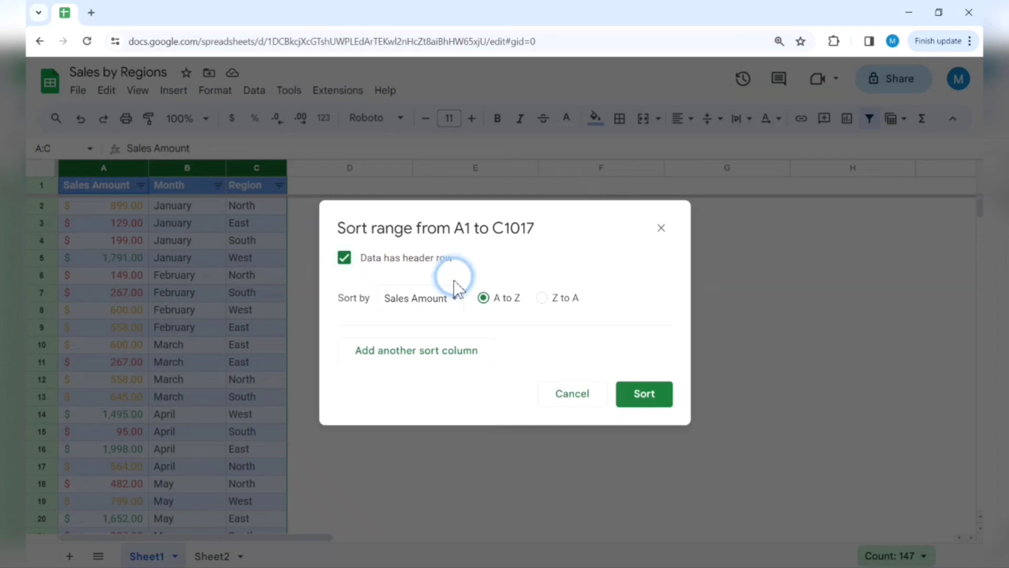
pyautogui.click(455, 301)
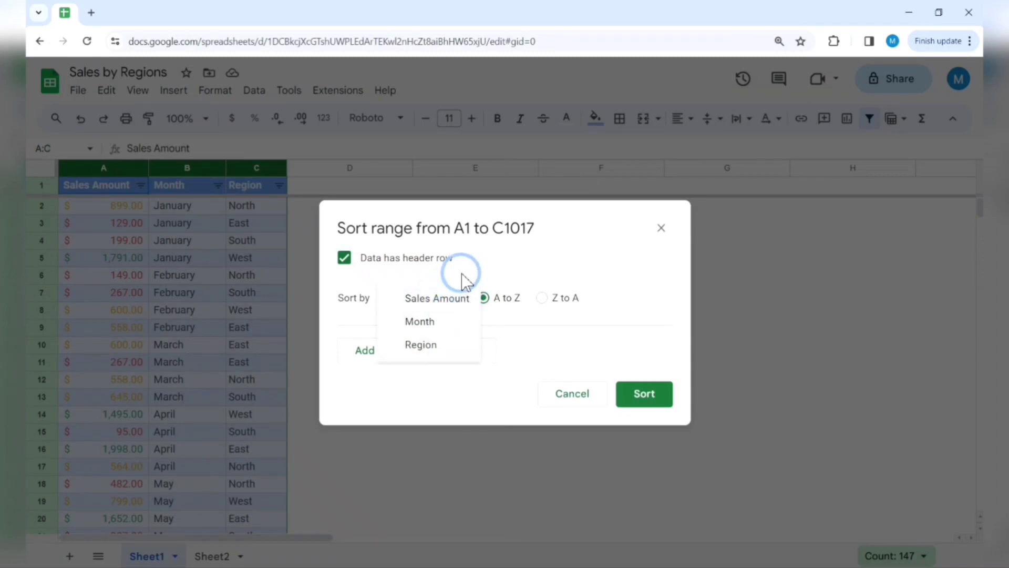
pyautogui.click(461, 355)
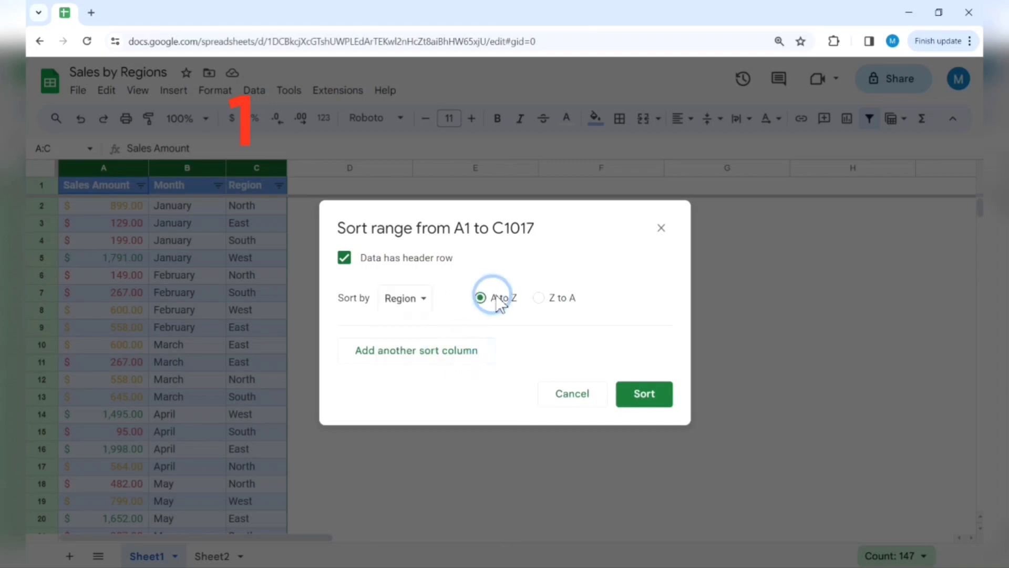
# Add Sales Amount, Z to A, as the second sort column after Region and run the sort.
pyautogui.click(461, 353)
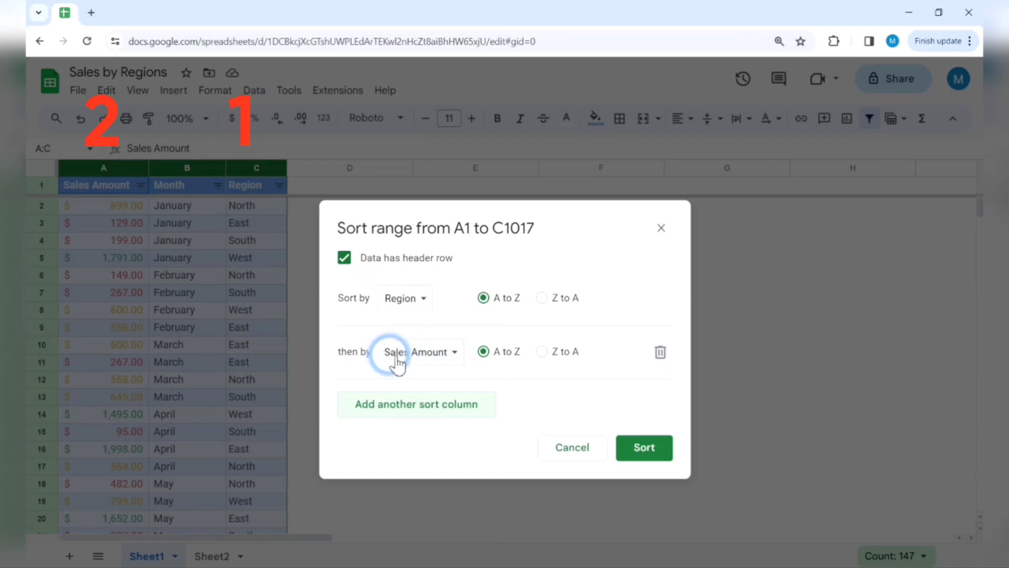
pyautogui.click(542, 351)
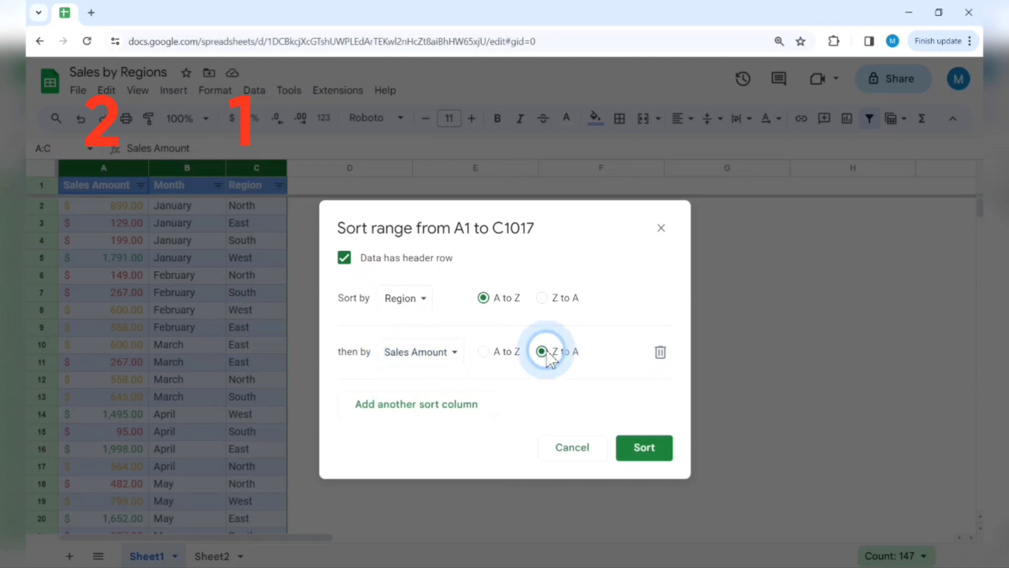
pyautogui.click(647, 450)
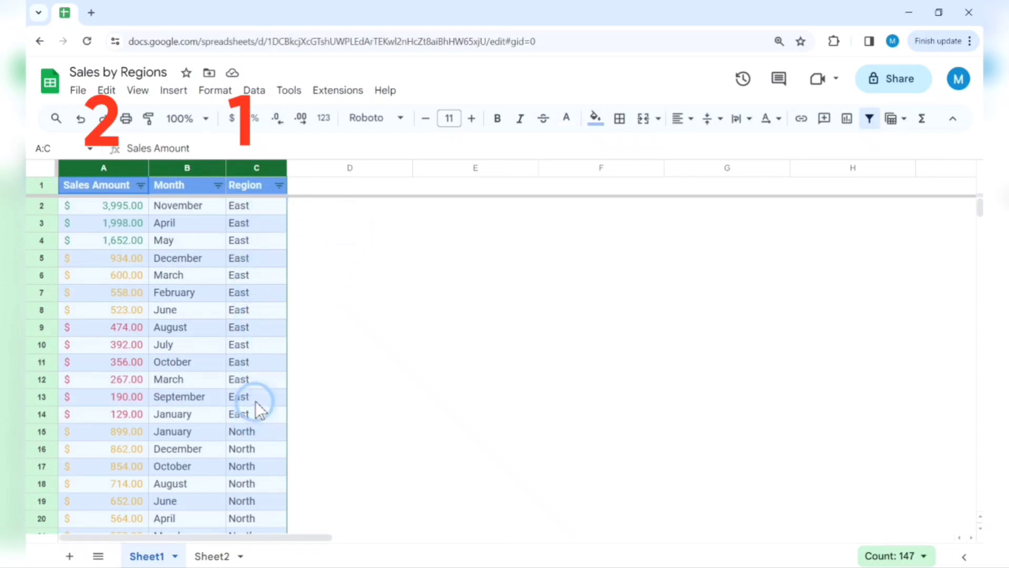
# Examine the sorted rows region by region, highlighting the East, North and South groups to check their sales amount order.
pyautogui.scroll(-3, 263, 380)
pyautogui.scroll(3, 263, 381)
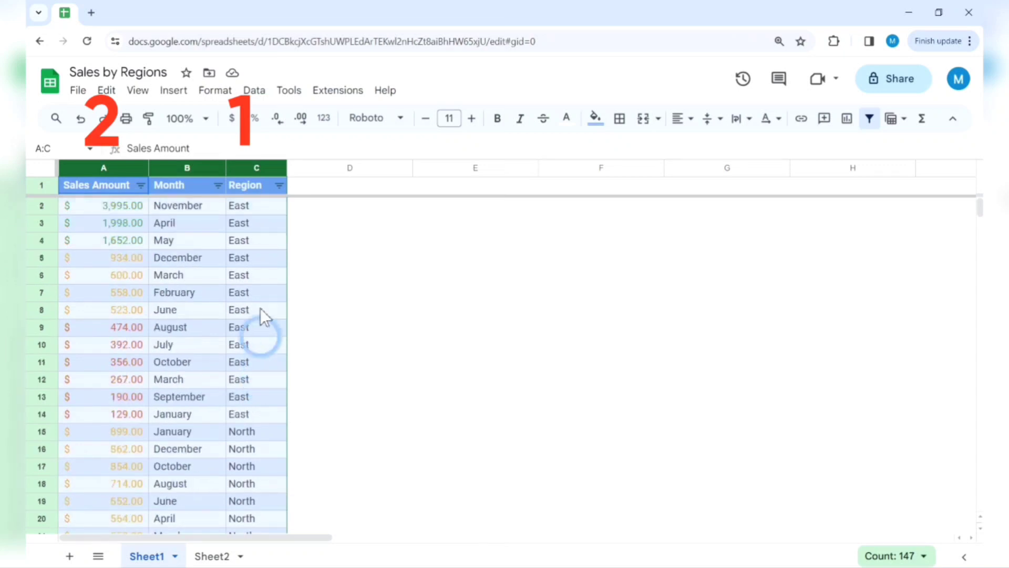
pyautogui.click(260, 210)
pyautogui.moveTo(145, 209); pyautogui.dragTo(261, 412)
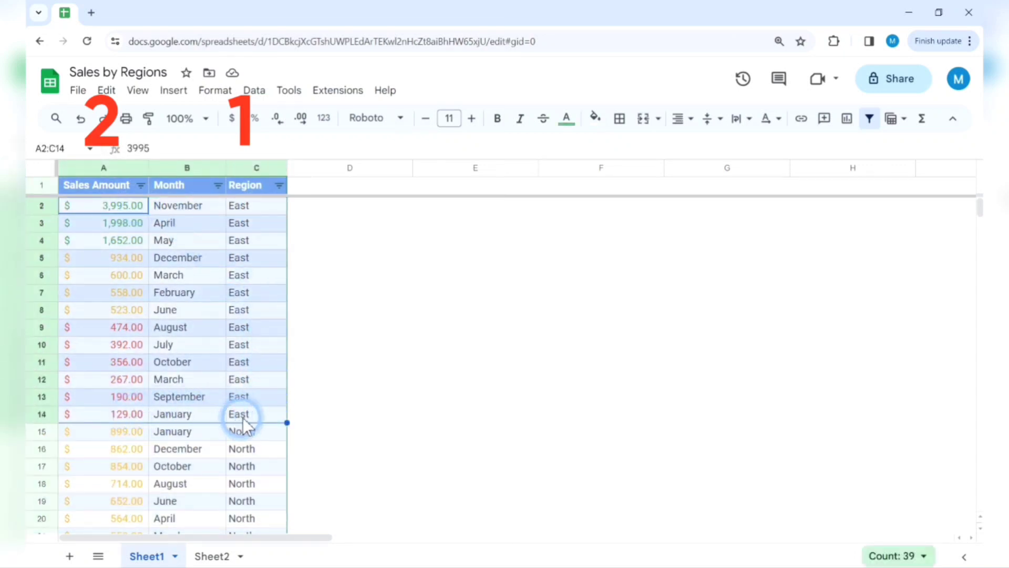
pyautogui.scroll(-2, 243, 418)
pyautogui.moveTo(122, 329); pyautogui.dragTo(258, 297)
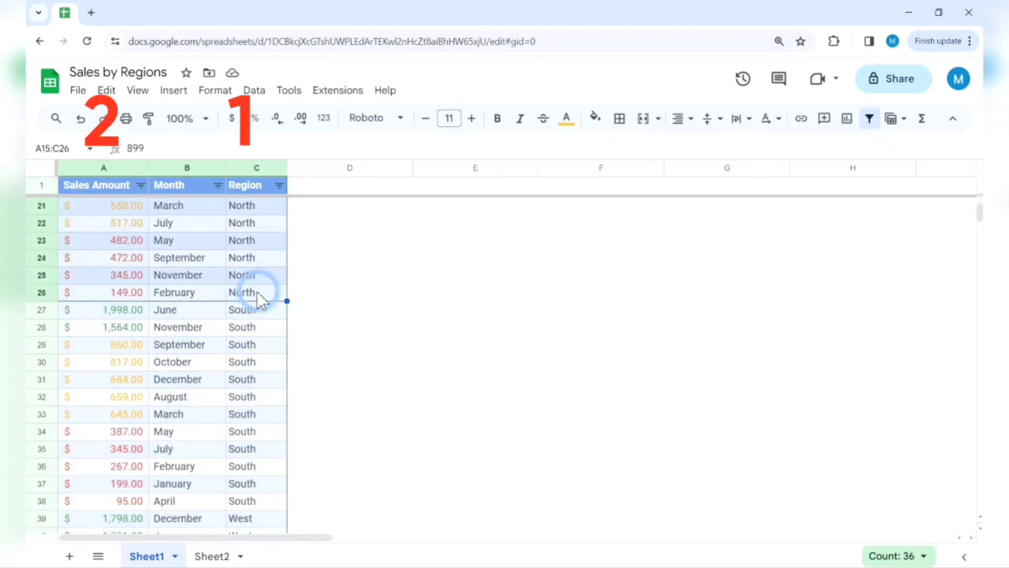
pyautogui.moveTo(124, 310); pyautogui.dragTo(267, 283)
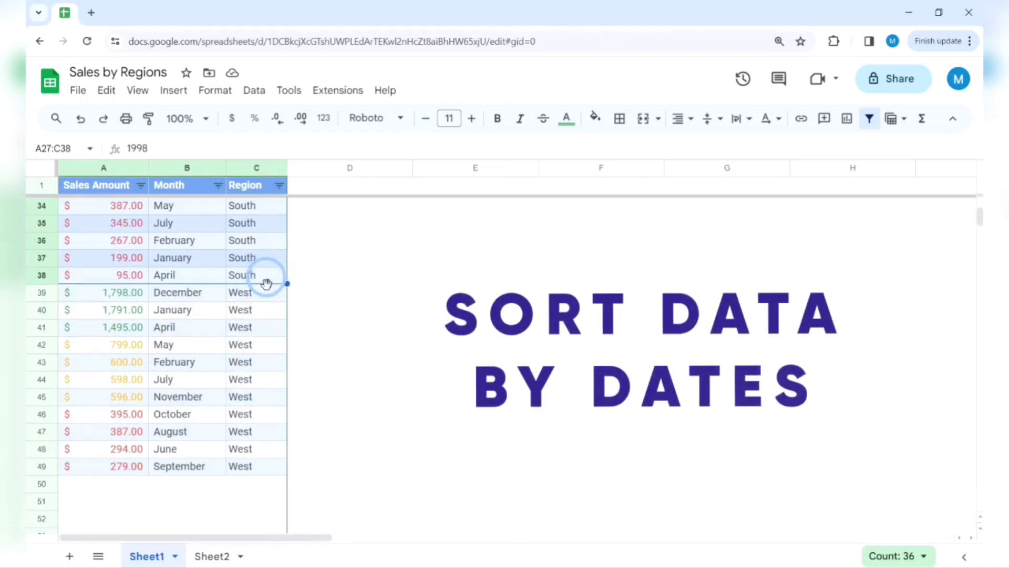
pyautogui.click(318, 330)
# Sort the table by the Month column from A to Z using its filter.
pyautogui.scroll(7, 264, 333)
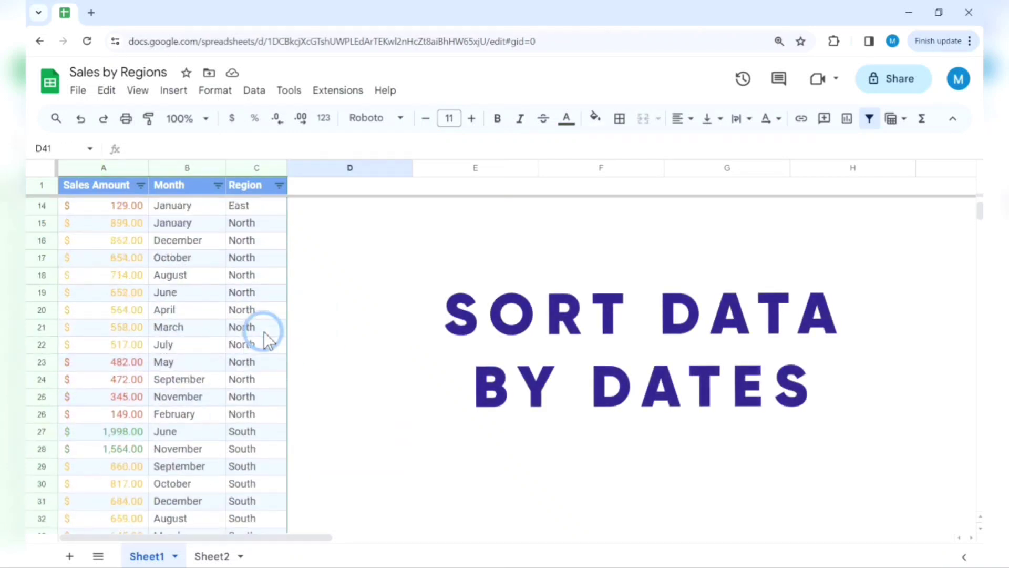
pyautogui.scroll(4, 264, 332)
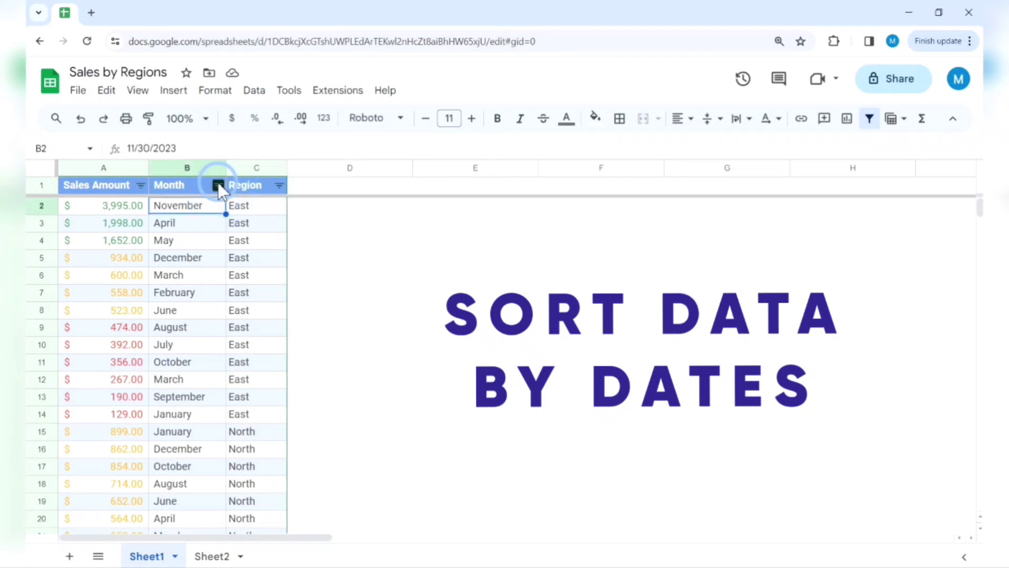
pyautogui.click(217, 185)
pyautogui.click(298, 209)
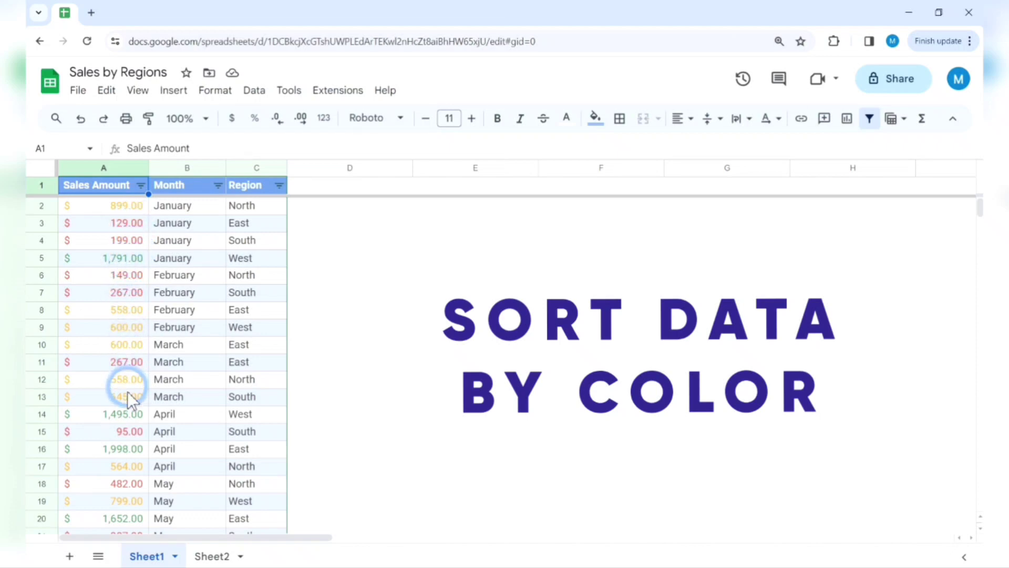
# Sort the Sales Amount column by the red text color #EA4335 and check the order down the rows.
pyautogui.click(141, 186)
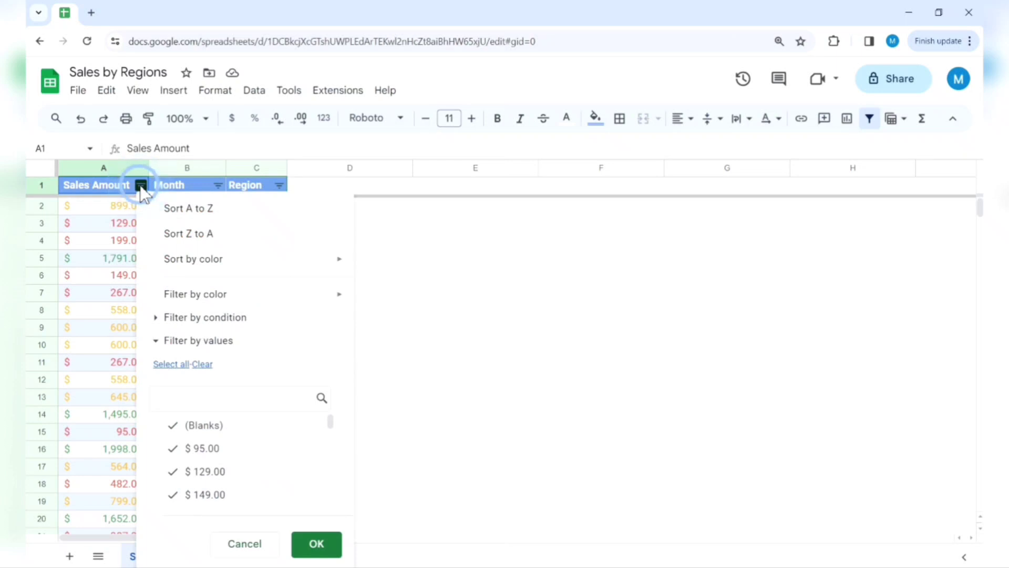
pyautogui.moveTo(185, 264)
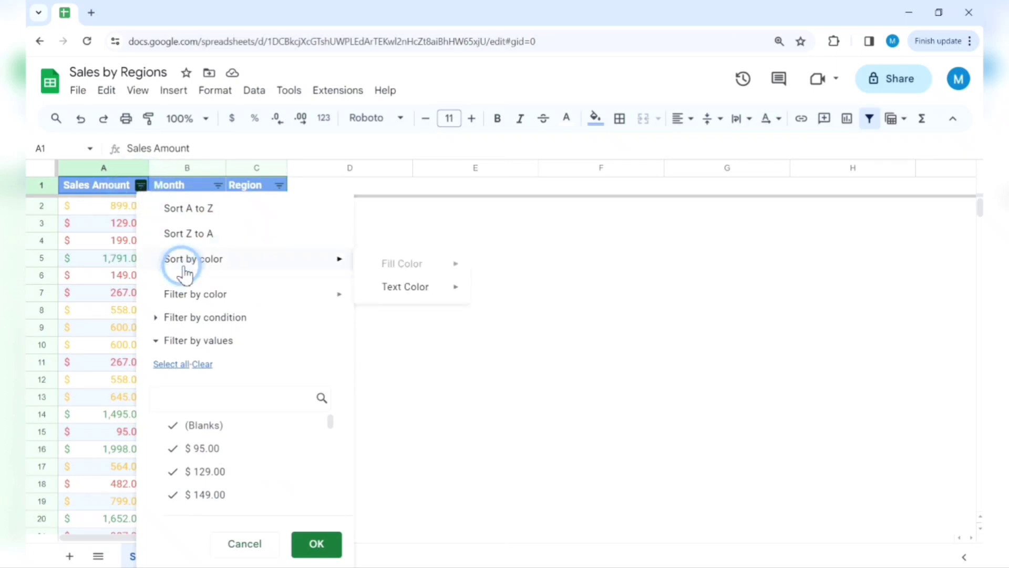
pyautogui.moveTo(405, 287)
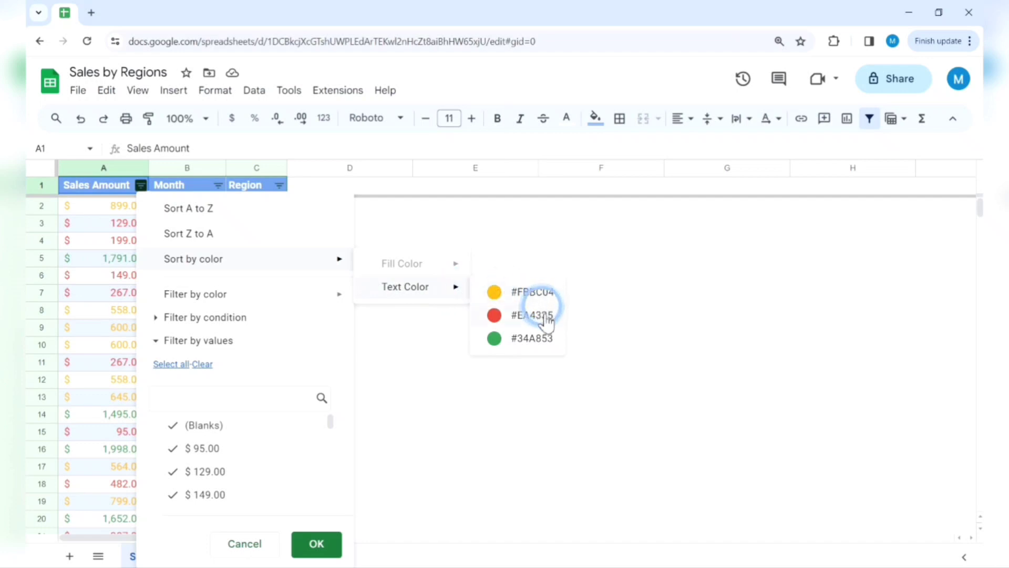
pyautogui.click(495, 315)
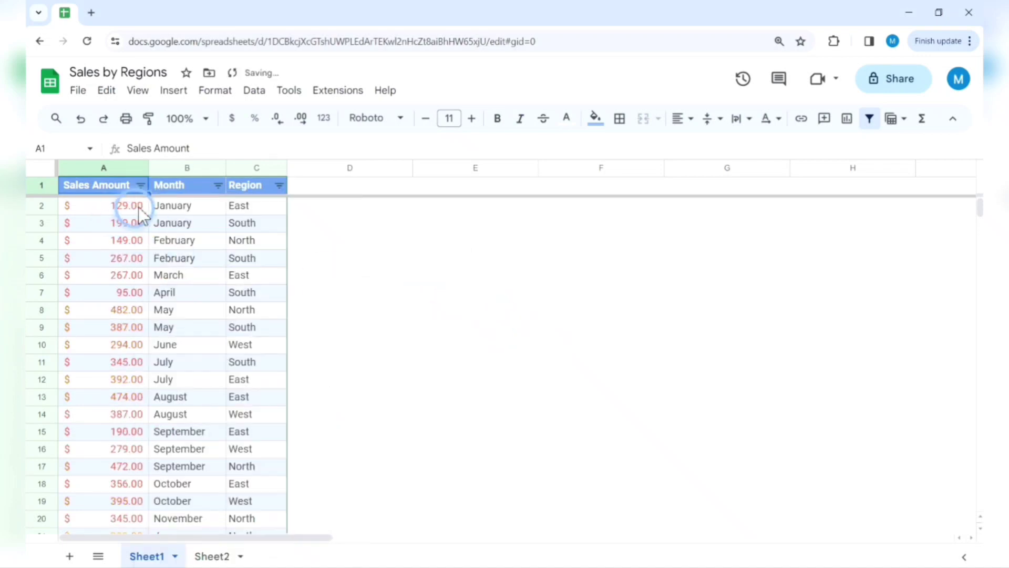
pyautogui.scroll(-4, 149, 451)
pyautogui.scroll(4, 148, 451)
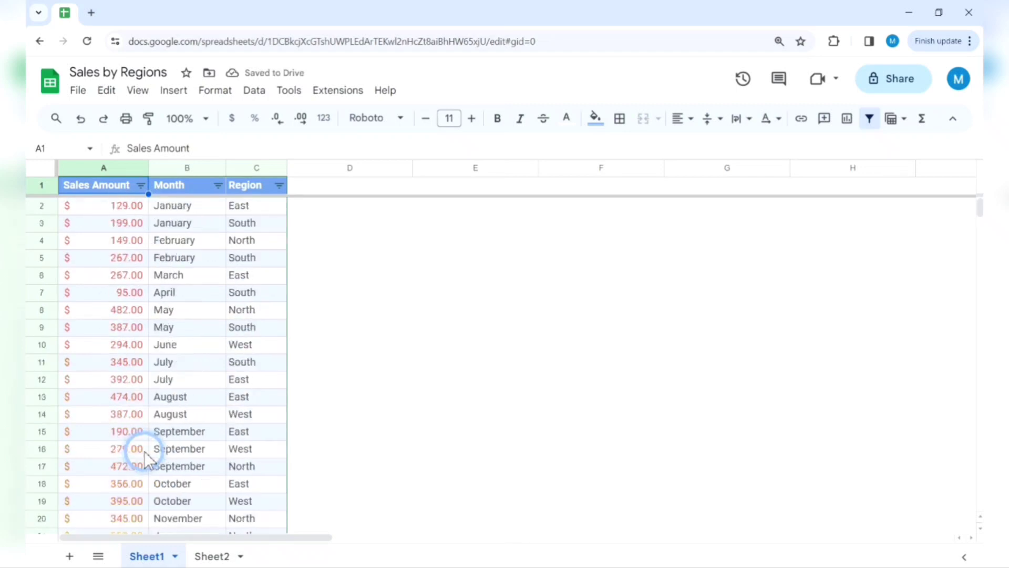
# Sort the Sales Amount column by the yellow text color #FBBC04 and look over the reordered rows.
pyautogui.click(140, 185)
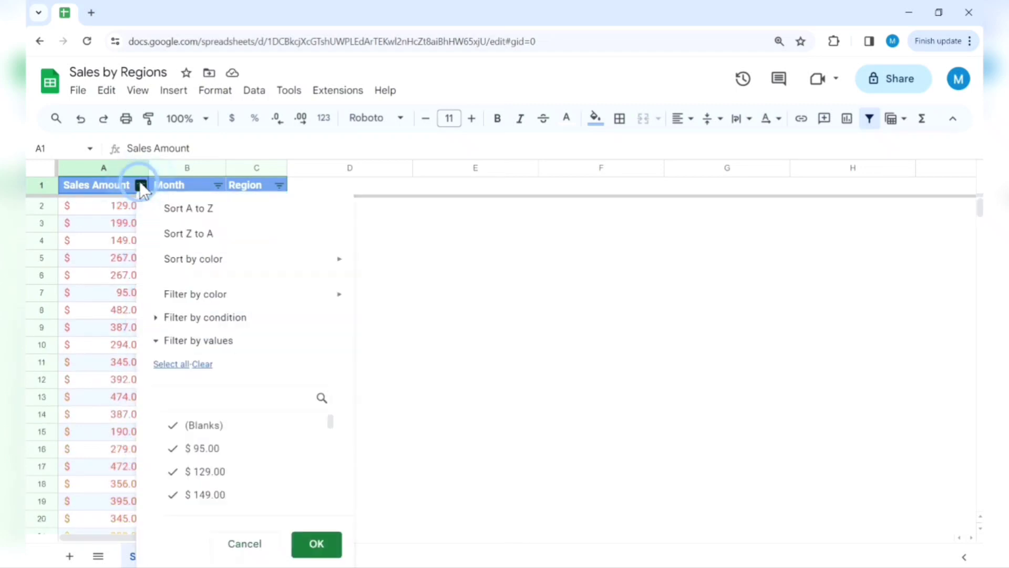
pyautogui.moveTo(307, 263)
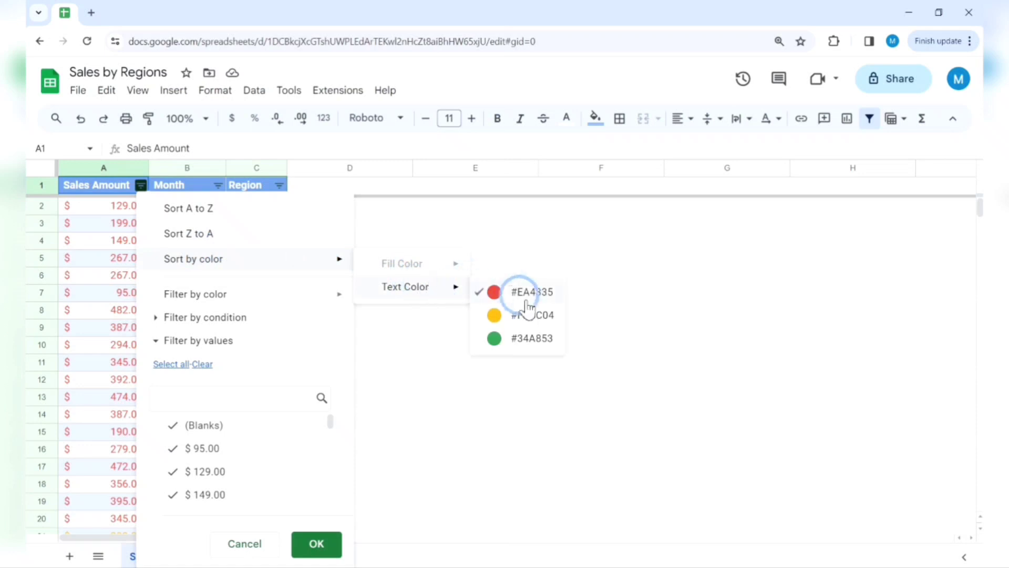
pyautogui.click(527, 317)
pyautogui.scroll(-4, 146, 275)
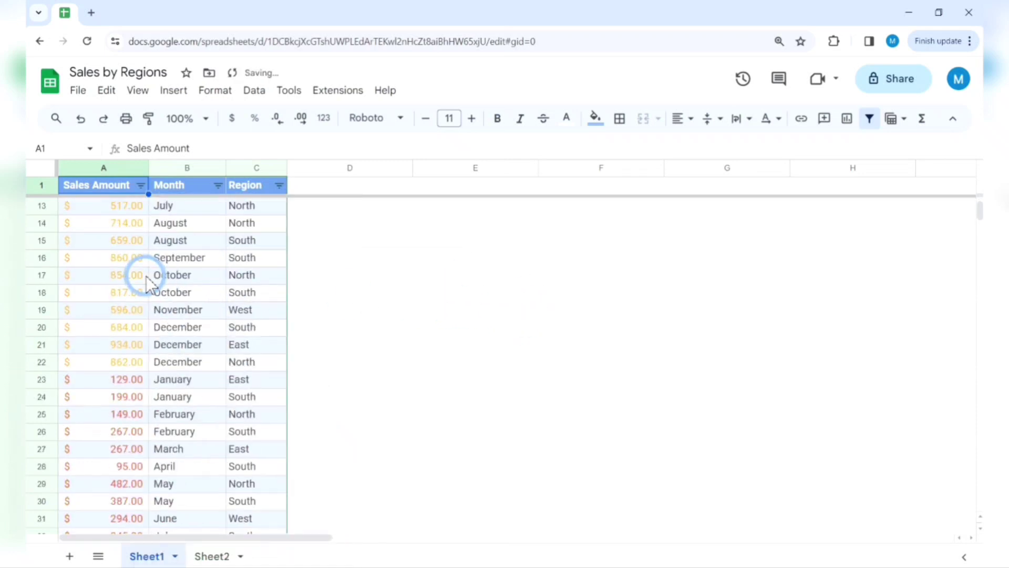
pyautogui.scroll(4, 147, 279)
pyautogui.scroll(1, 147, 278)
# Sort the Sales Amount column by the green text color #34A853 and review the green and yellow groups.
pyautogui.click(140, 185)
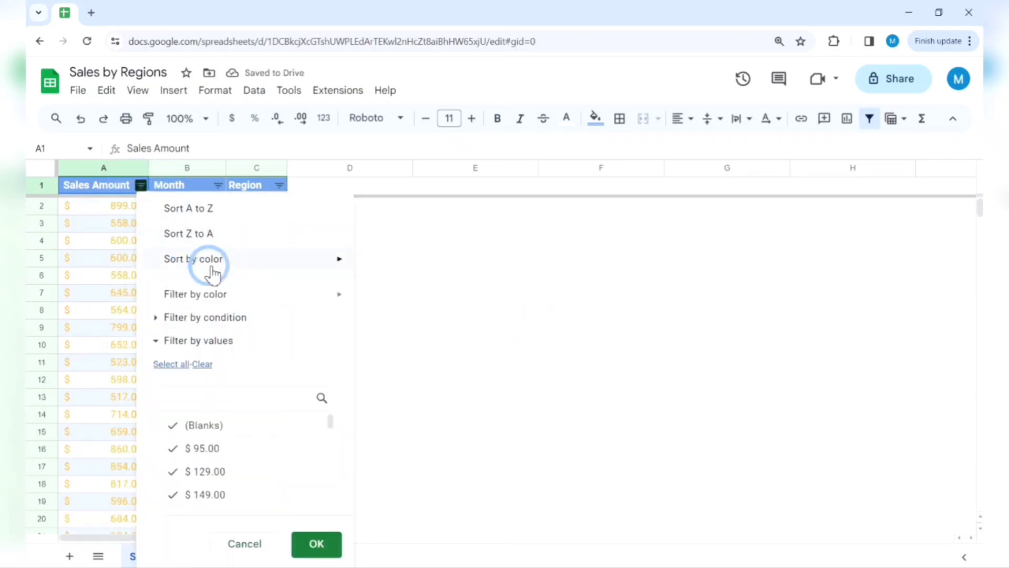
pyautogui.moveTo(218, 258)
pyautogui.moveTo(447, 286)
pyautogui.click(512, 339)
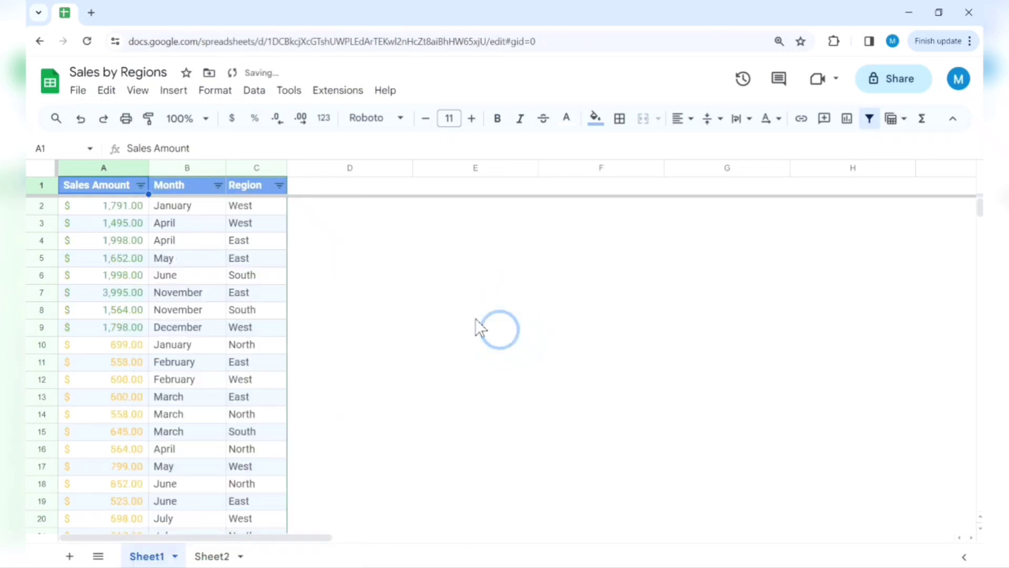
pyautogui.scroll(-1, 158, 265)
pyautogui.scroll(-7, 158, 265)
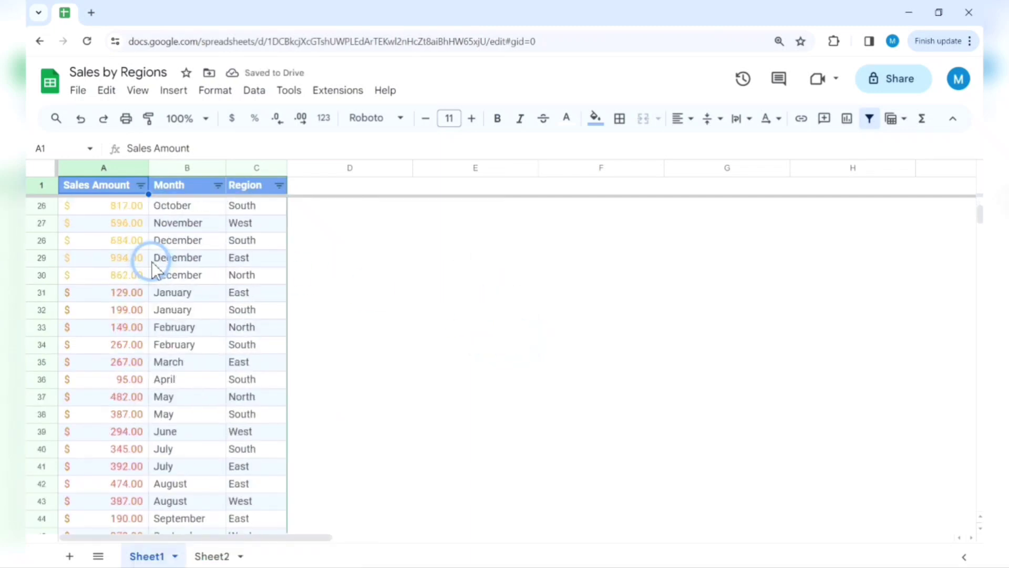
pyautogui.scroll(8, 152, 268)
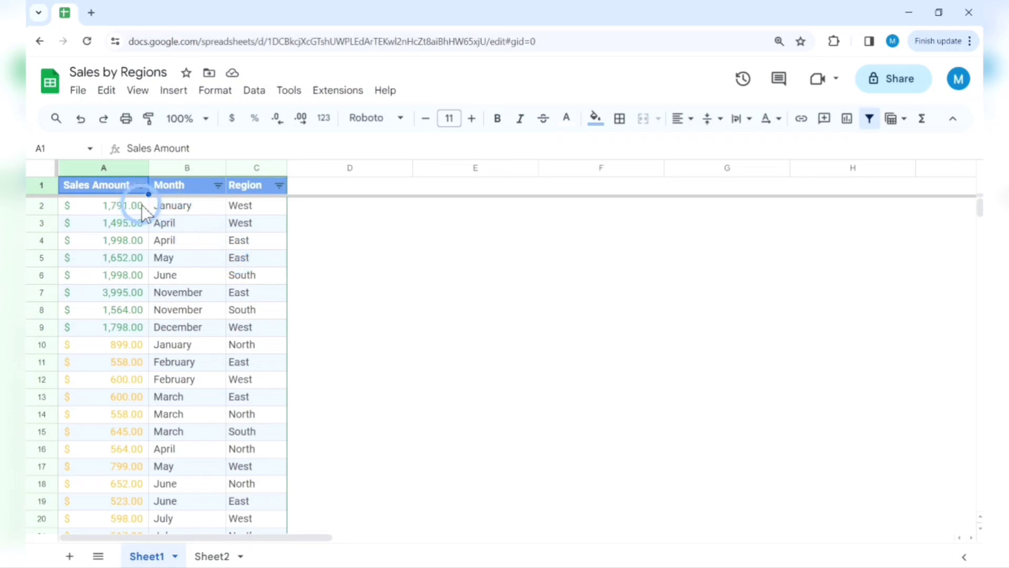
pyautogui.moveTo(142, 207); pyautogui.dragTo(138, 323)
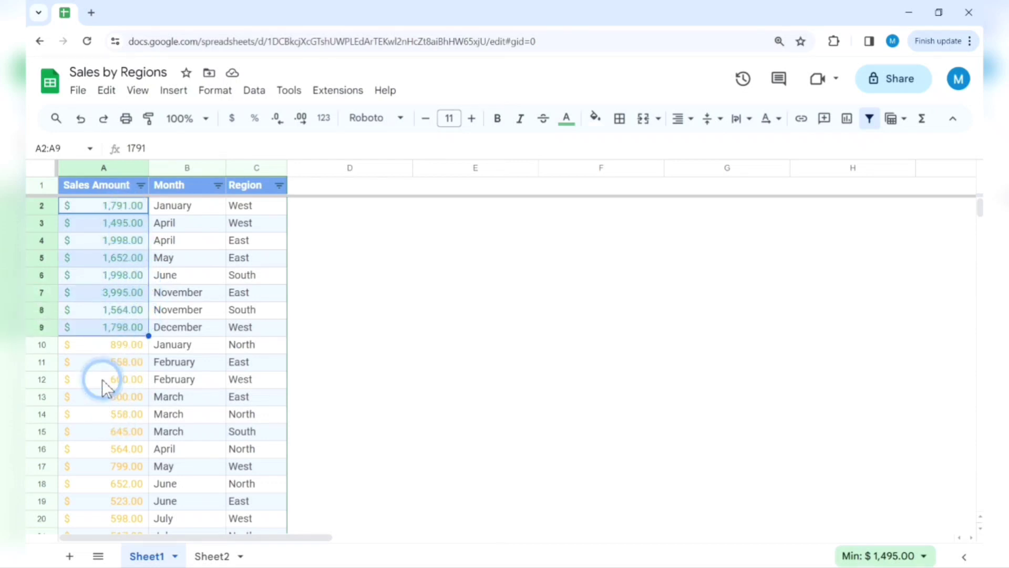
pyautogui.moveTo(122, 346); pyautogui.dragTo(139, 532)
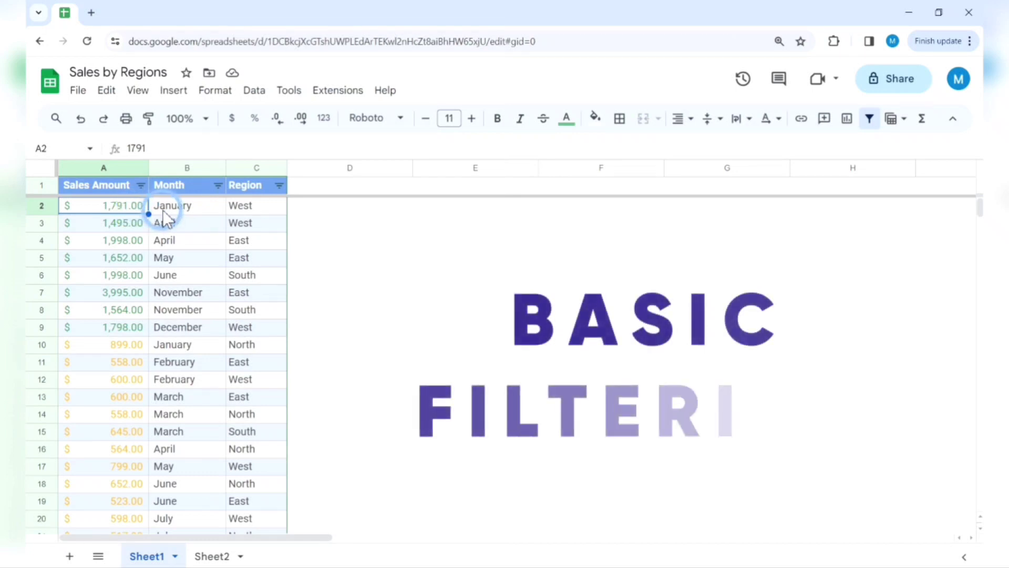
# Filter the Region column by values so that only North is selected.
pyautogui.click(279, 186)
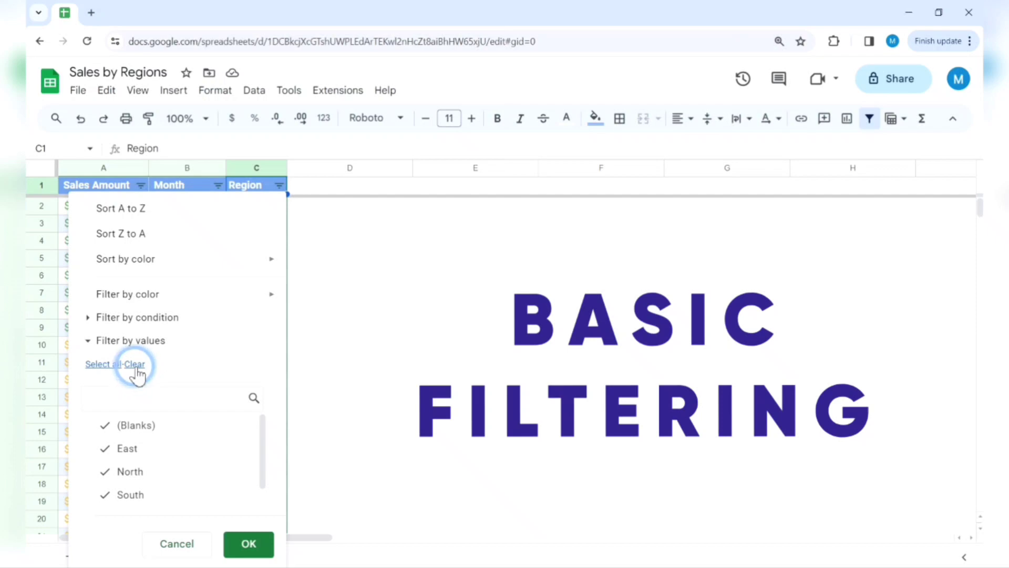
pyautogui.click(135, 364)
pyautogui.click(149, 472)
pyautogui.click(261, 545)
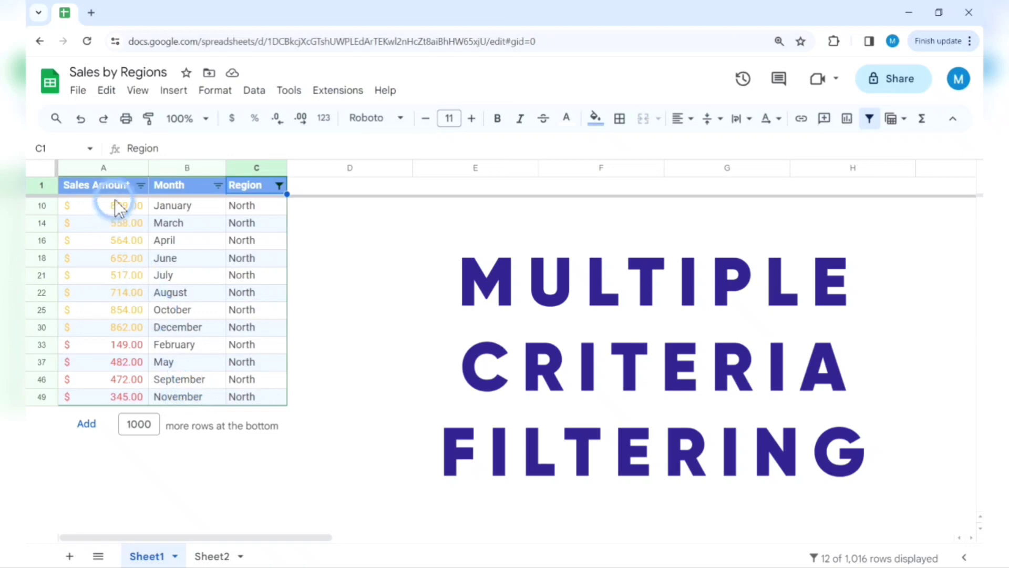
# Filter the Sales Amount column by the red text color #EA4335, in addition to the Region filter.
pyautogui.click(141, 185)
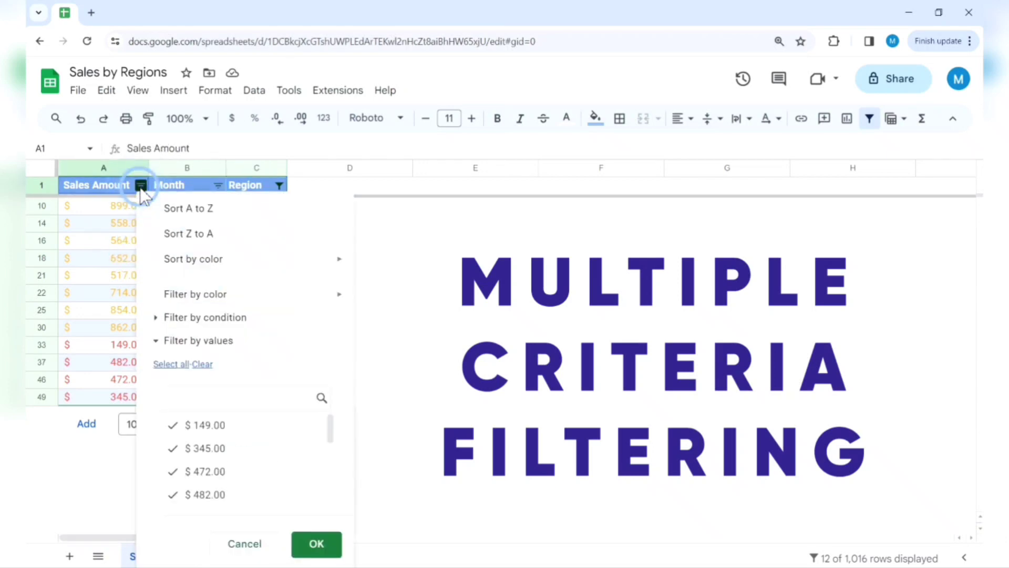
pyautogui.moveTo(198, 292)
pyautogui.moveTo(466, 356)
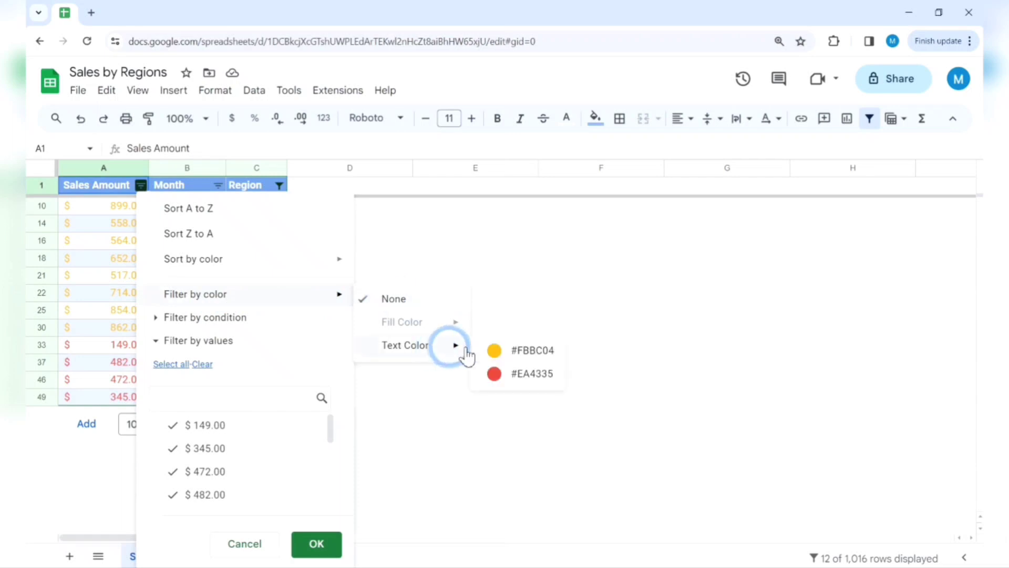
pyautogui.click(517, 375)
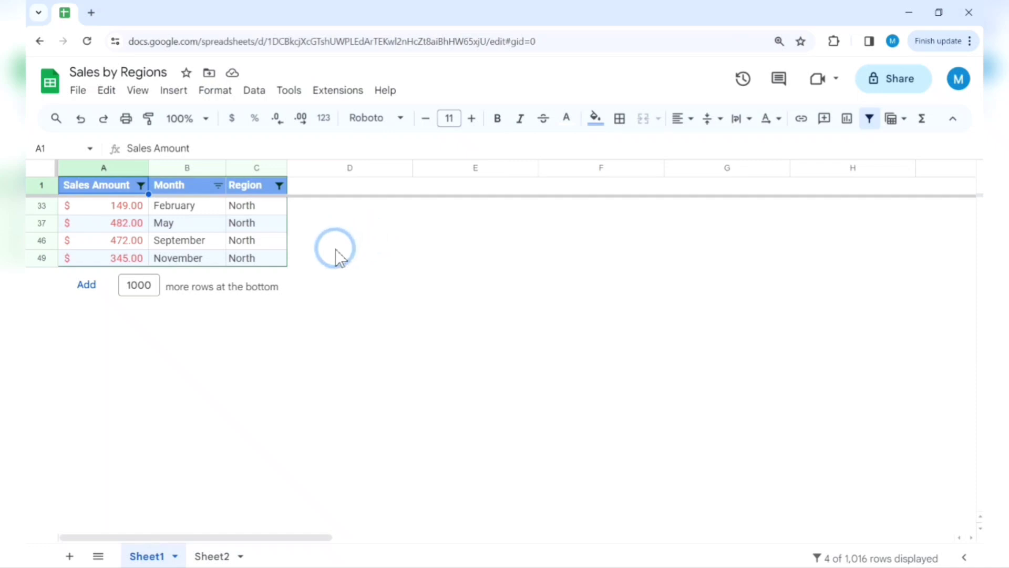
# Undo the Sales Amount color filter and the Region filter.
pyautogui.click(81, 119)
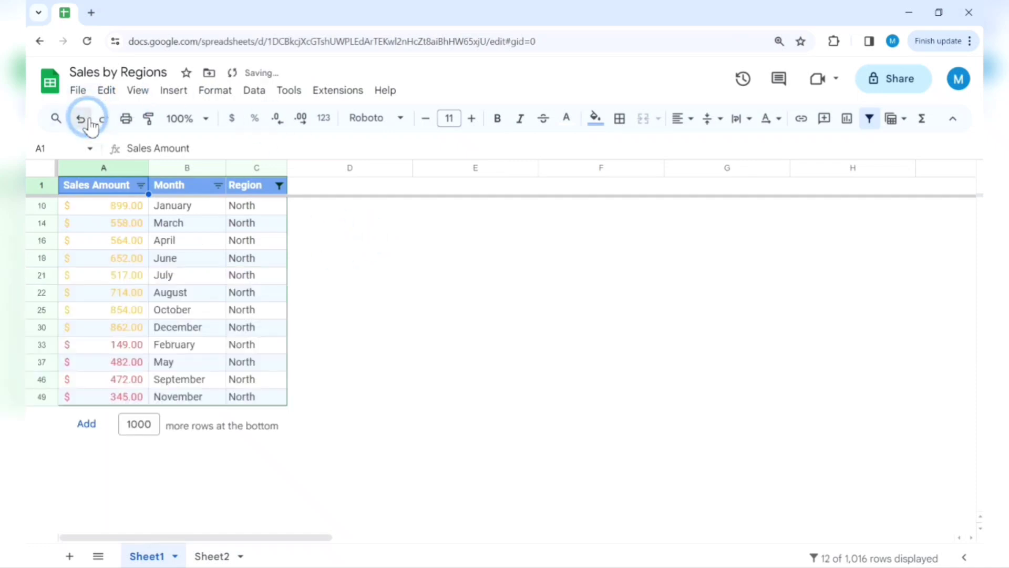
pyautogui.click(90, 122)
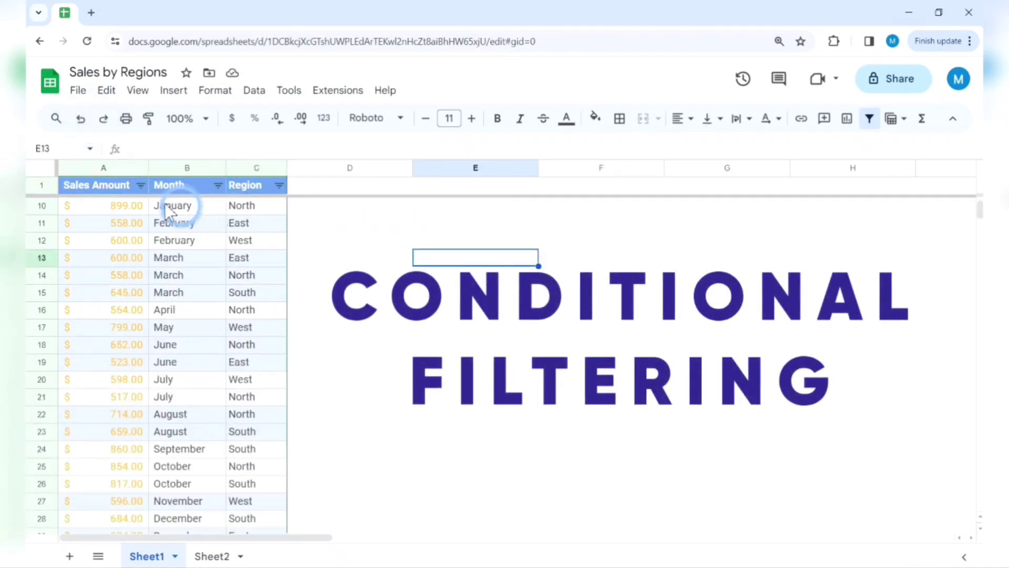
# Filter the Sales Amount column by condition to show only values greater than 800.
pyautogui.click(118, 187)
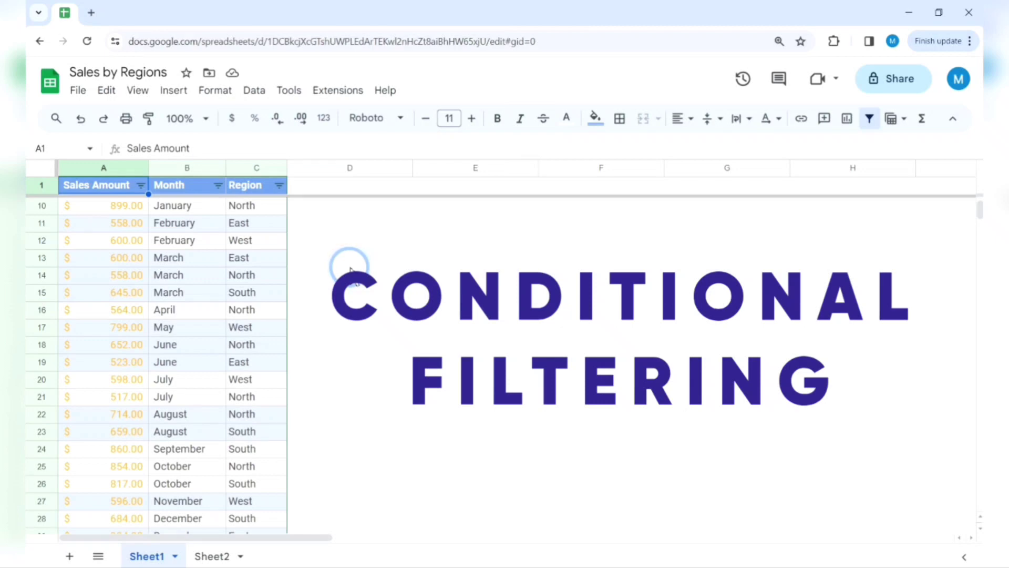
pyautogui.click(140, 185)
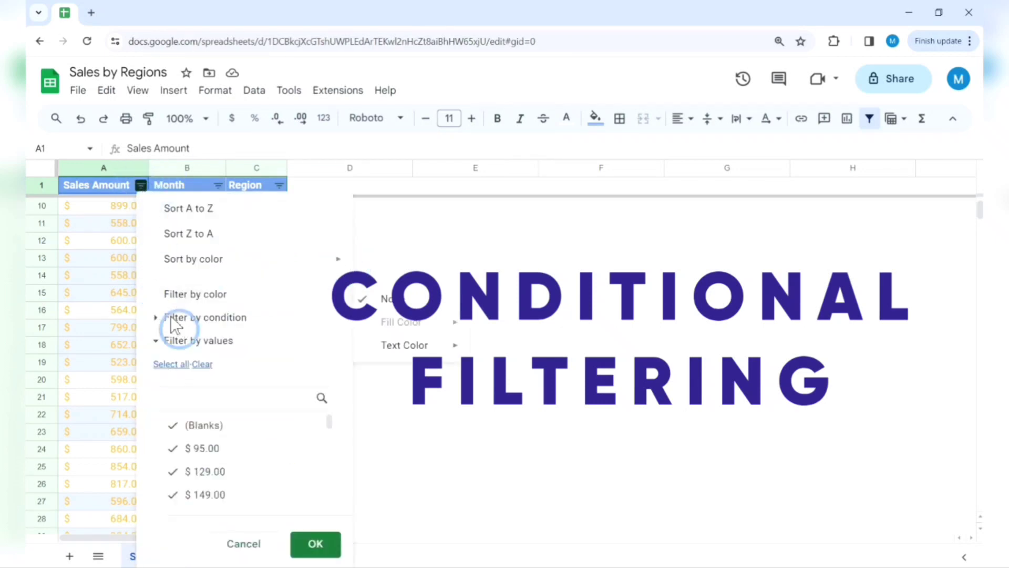
pyautogui.click(160, 322)
pyautogui.click(239, 343)
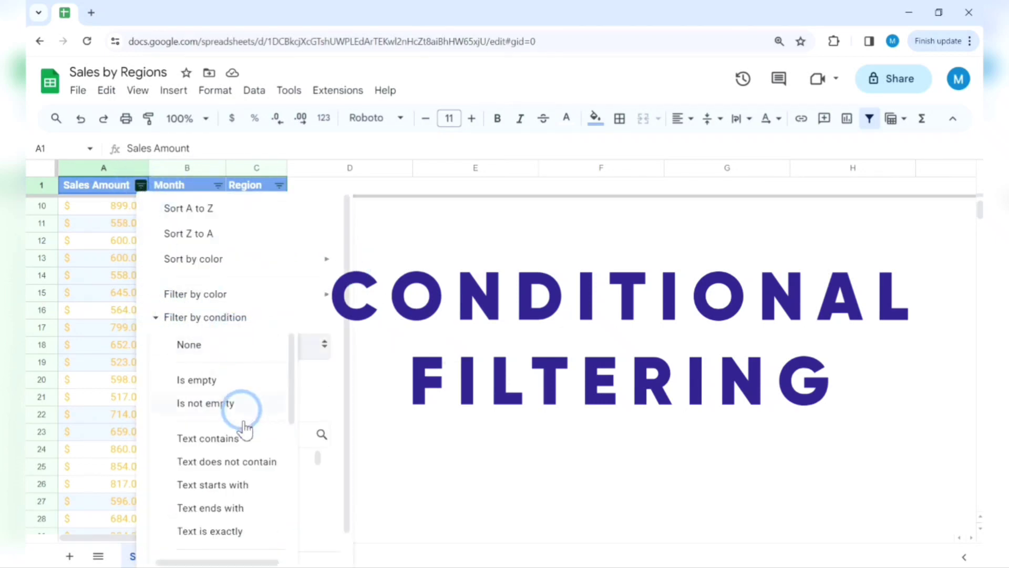
pyautogui.moveTo(288, 390); pyautogui.dragTo(289, 475)
pyautogui.click(266, 477)
pyautogui.click(231, 380)
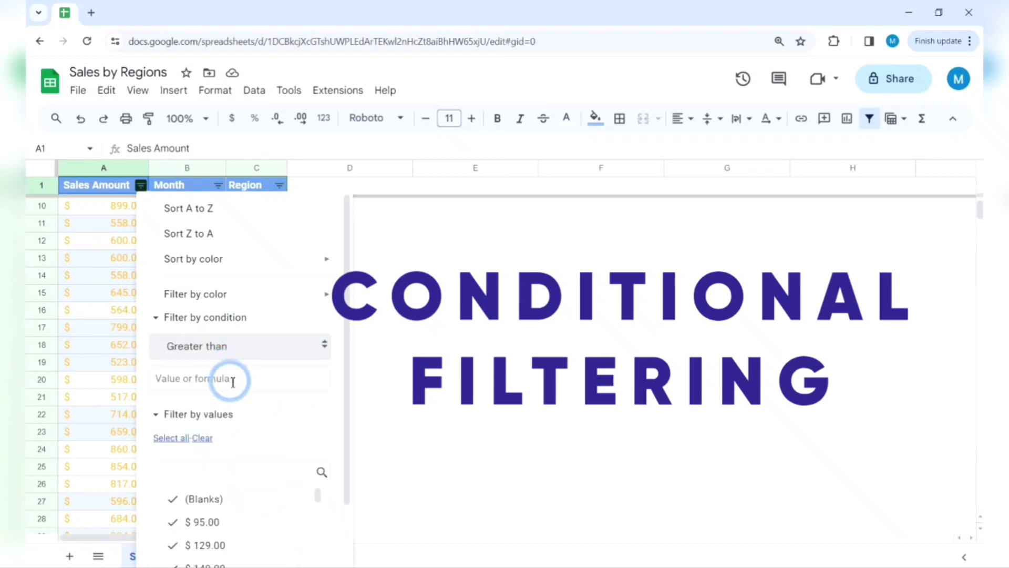
pyautogui.write('800')
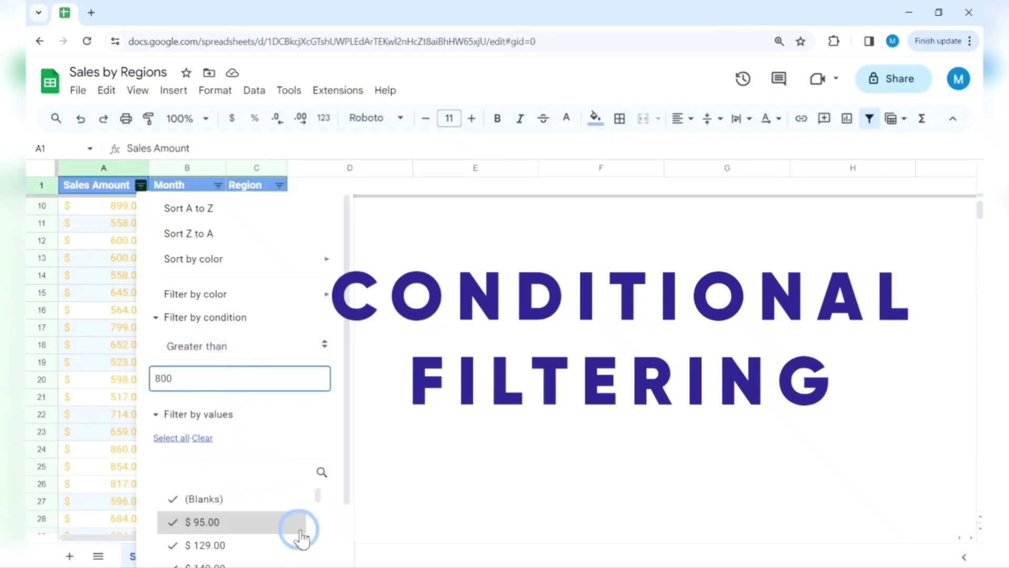
pyautogui.scroll(-3, 309, 452)
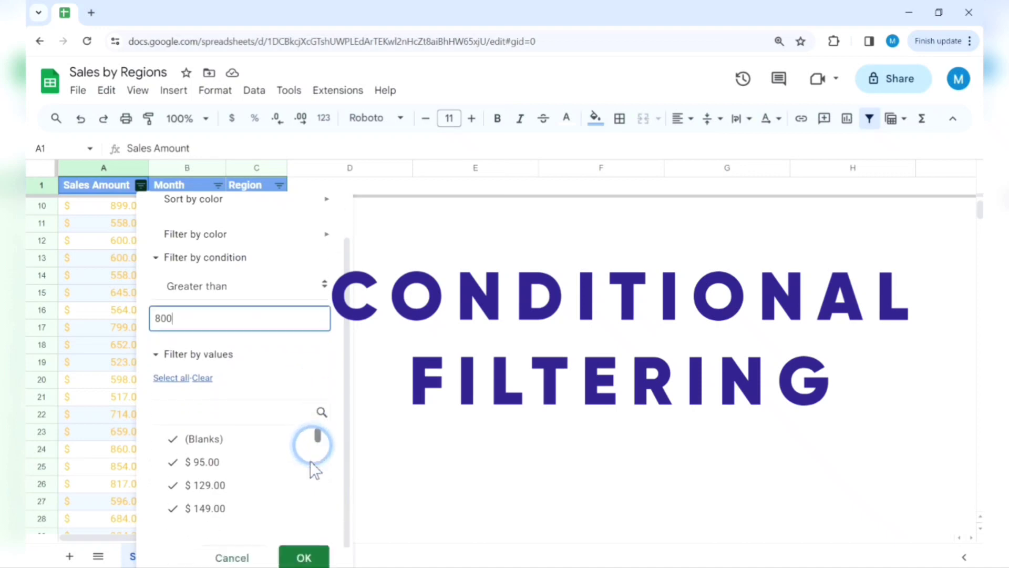
pyautogui.click(310, 548)
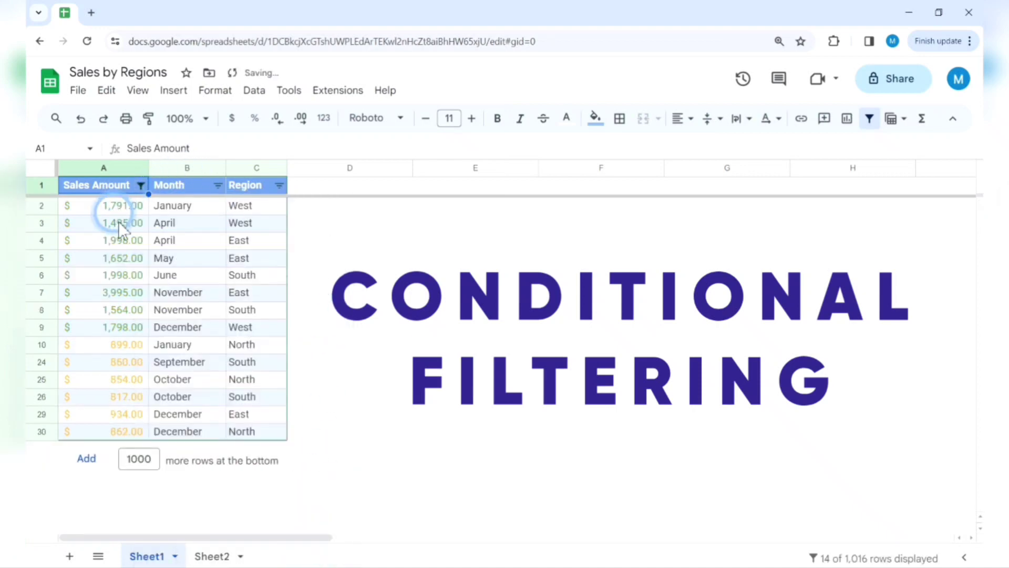
# Start a condition filter on the Month column and choose the "Date is after" condition.
pyautogui.click(218, 186)
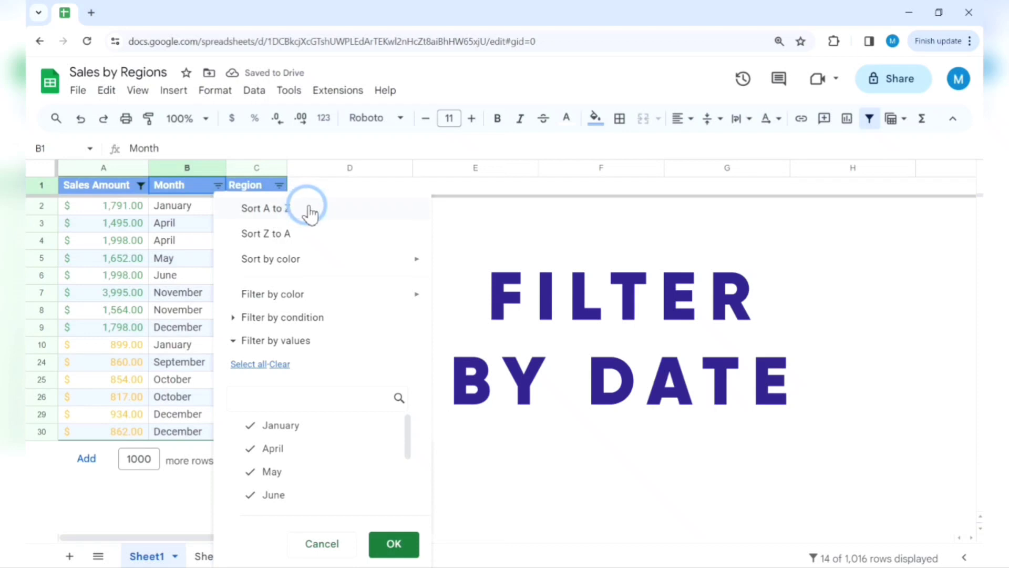
pyautogui.click(319, 318)
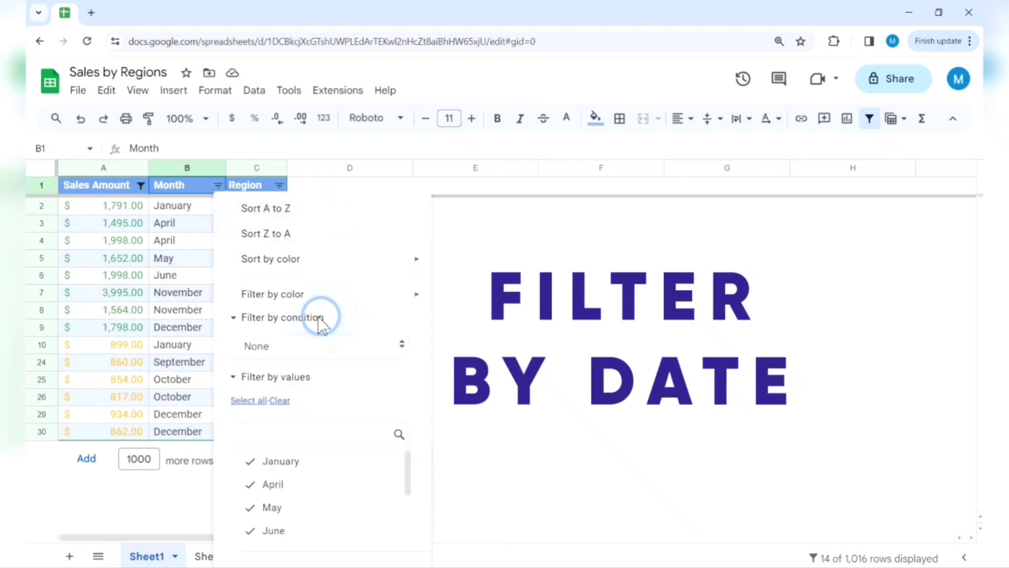
pyautogui.click(289, 346)
pyautogui.scroll(-2, 334, 456)
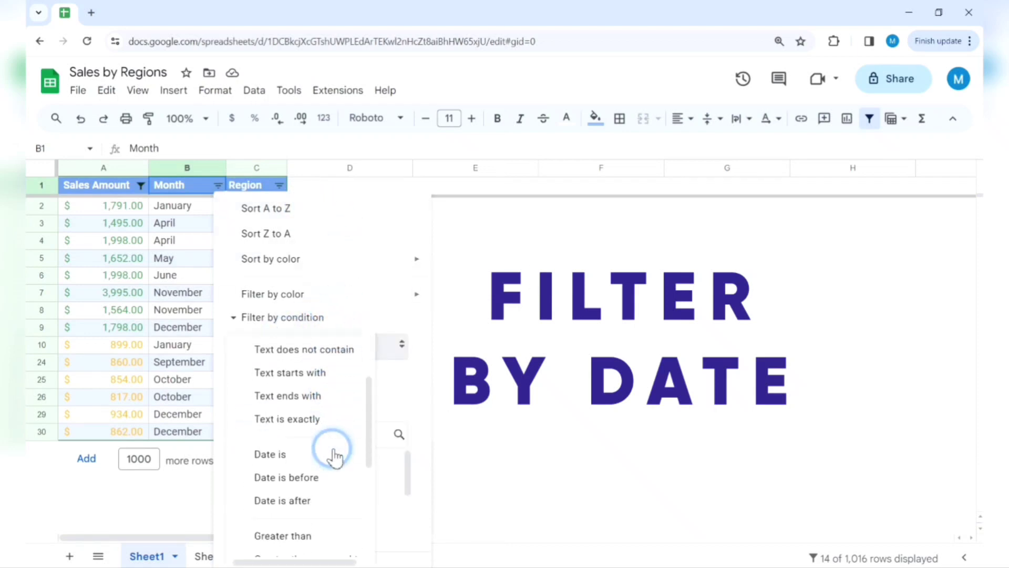
pyautogui.scroll(-1, 335, 456)
pyautogui.click(327, 478)
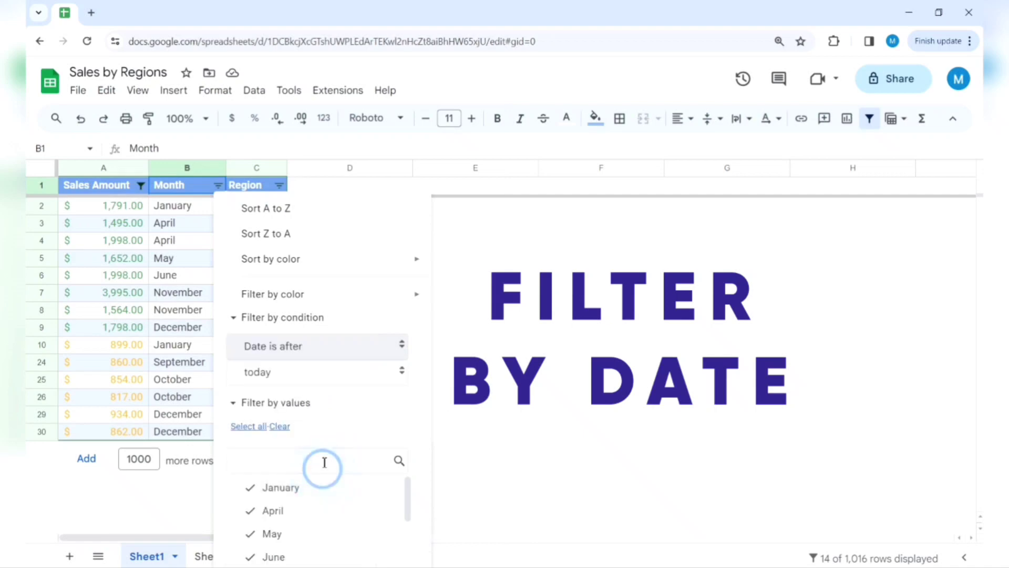
# Set the Month condition to the exact date 06/30/2023 and apply the filter.
pyautogui.click(293, 371)
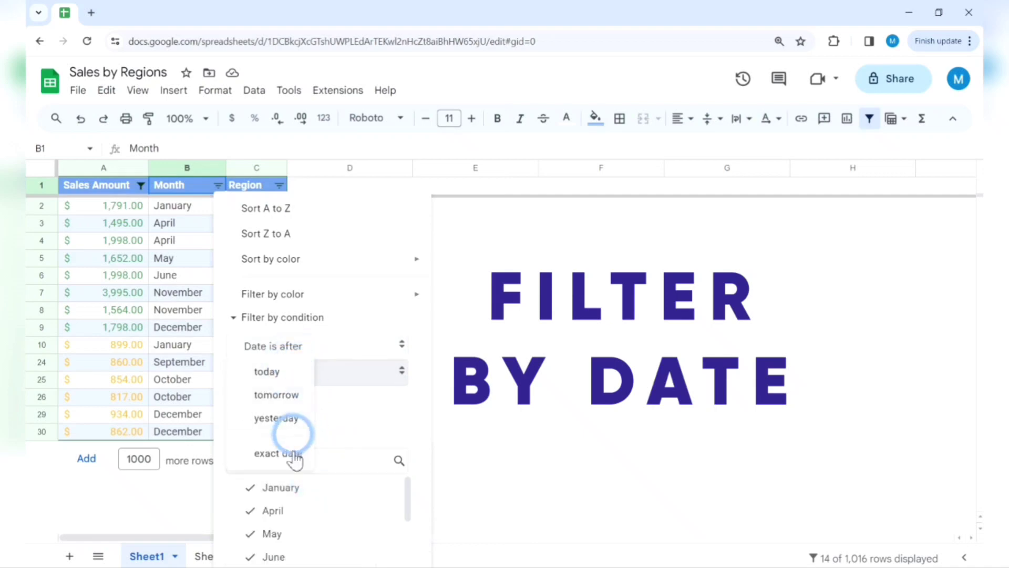
pyautogui.click(295, 455)
pyautogui.click(294, 405)
pyautogui.write('06/30/2023')
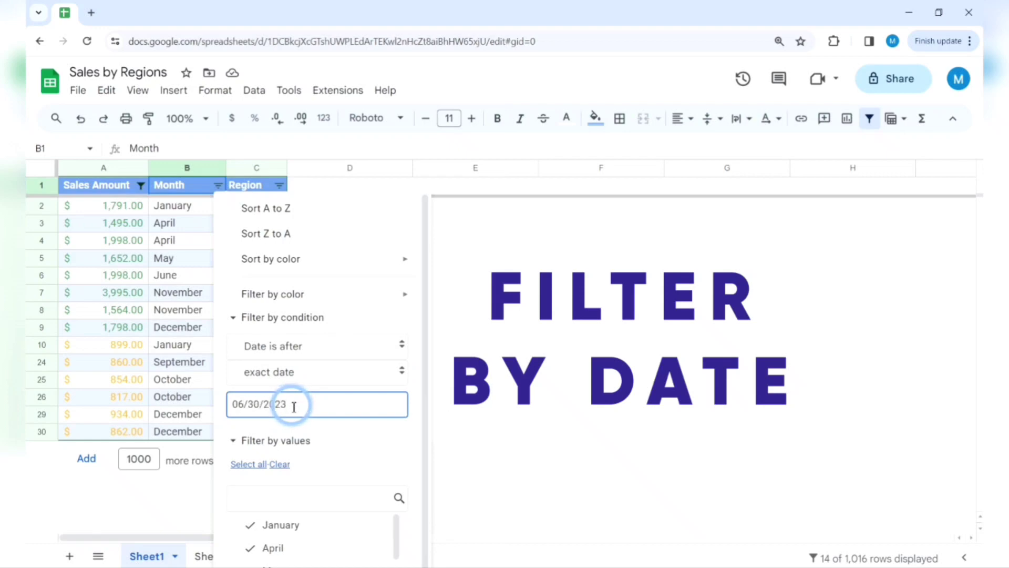
pyautogui.scroll(-4, 423, 458)
pyautogui.click(383, 543)
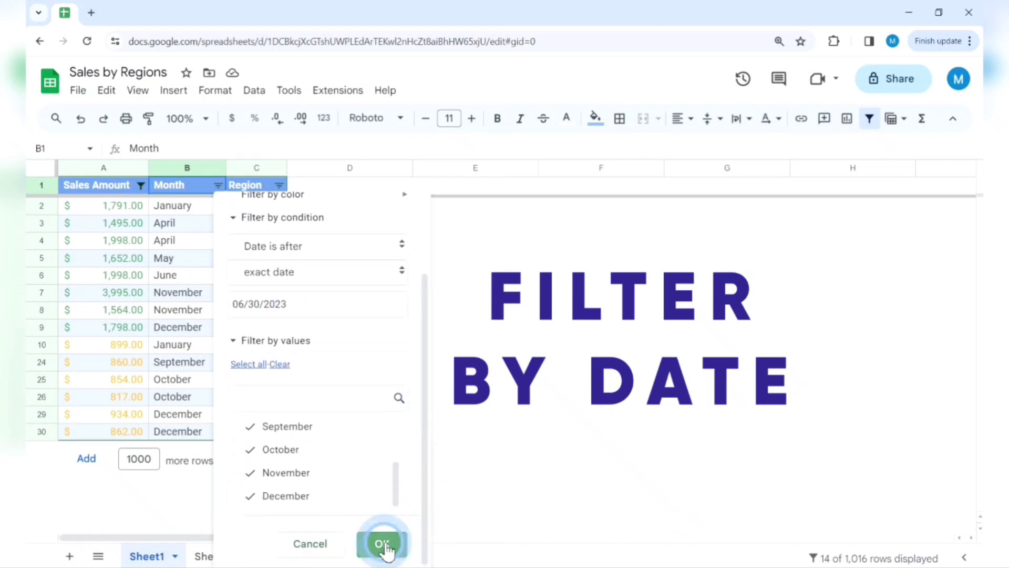